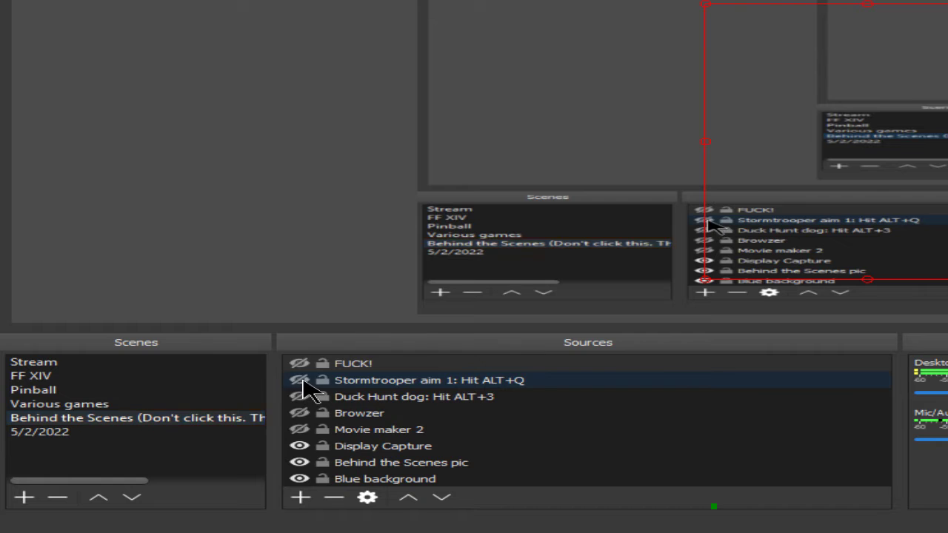
Show the Stormtrooper aim 1 source in the Behind the Scenes scene and hide it again
click(298, 380)
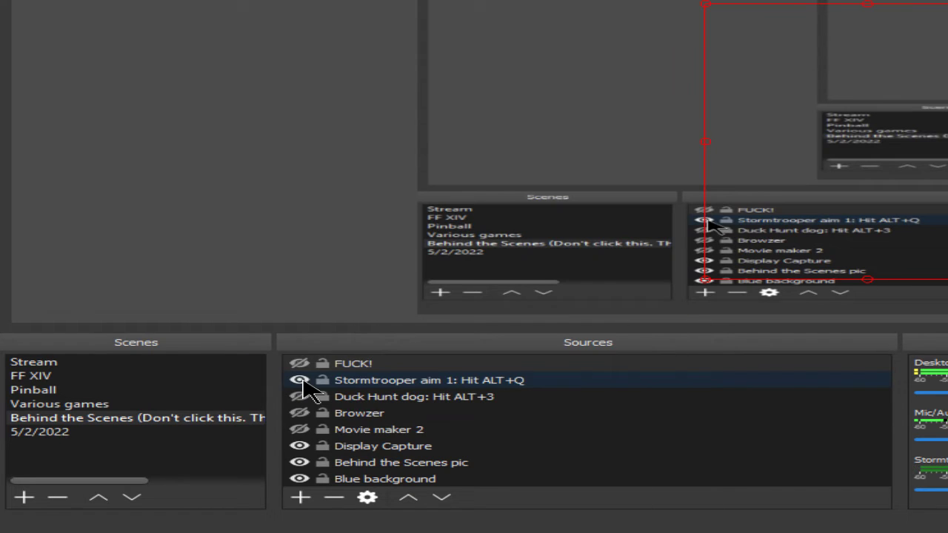
click(300, 381)
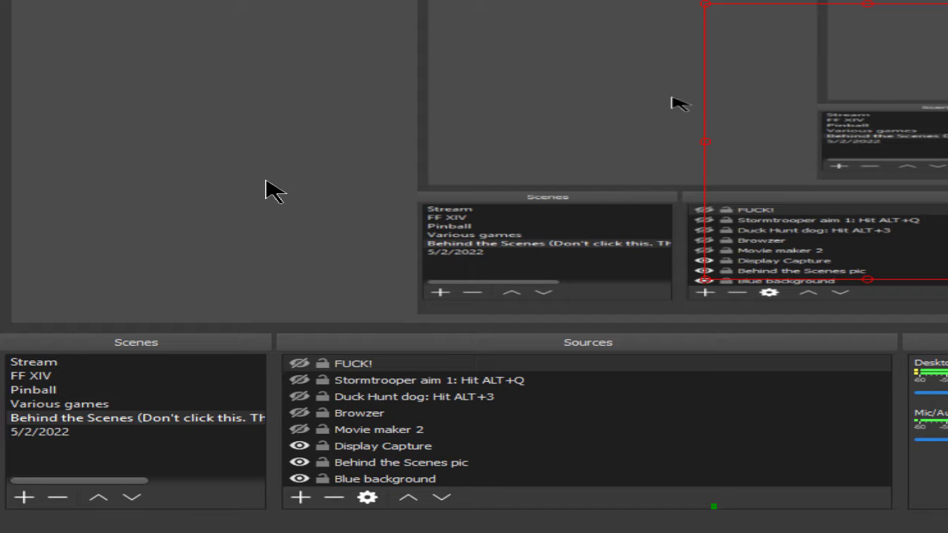
Make the Movie maker 2 source visible, switch to Movie Maker and import the recorded video
click(299, 429)
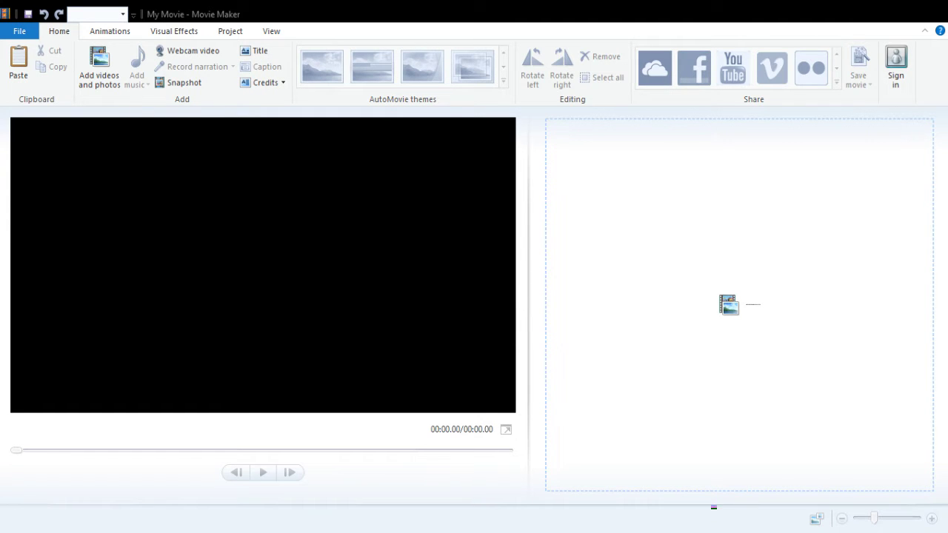
click(730, 308)
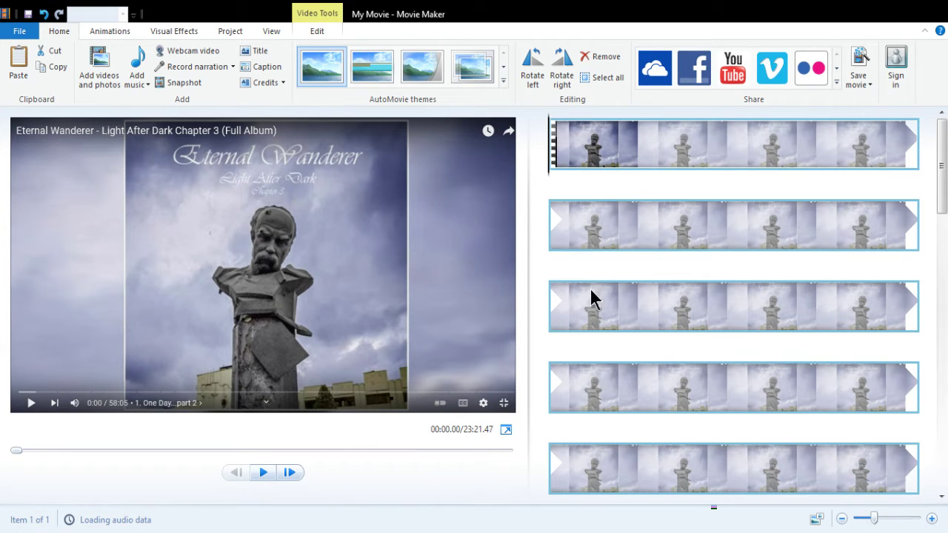
Trim the video to start at about 02:54.90 and end about 3.6 seconds after the new start point
click(718, 300)
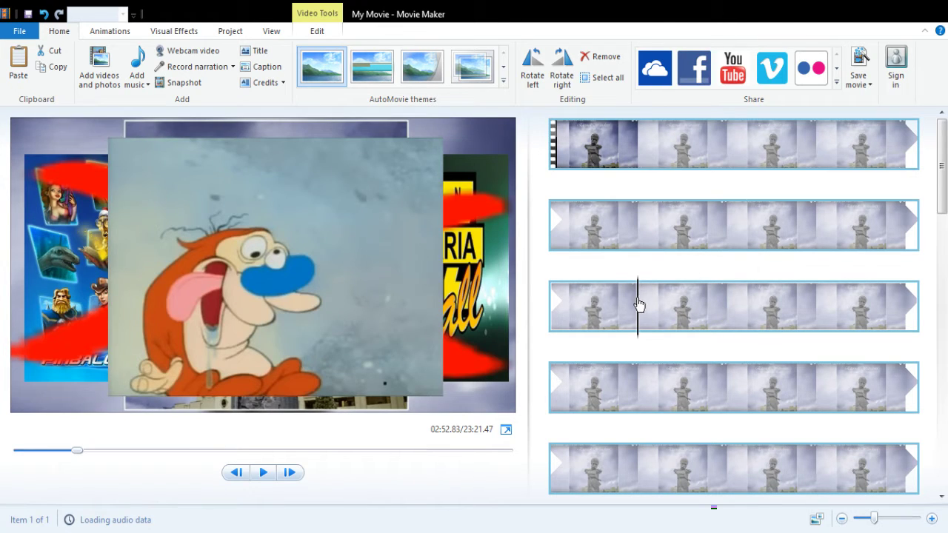
mouse_move(640, 307)
mouse_down()
mouse_move(650, 317)
mouse_move(671, 313)
mouse_move(640, 315)
mouse_up()
click(317, 35)
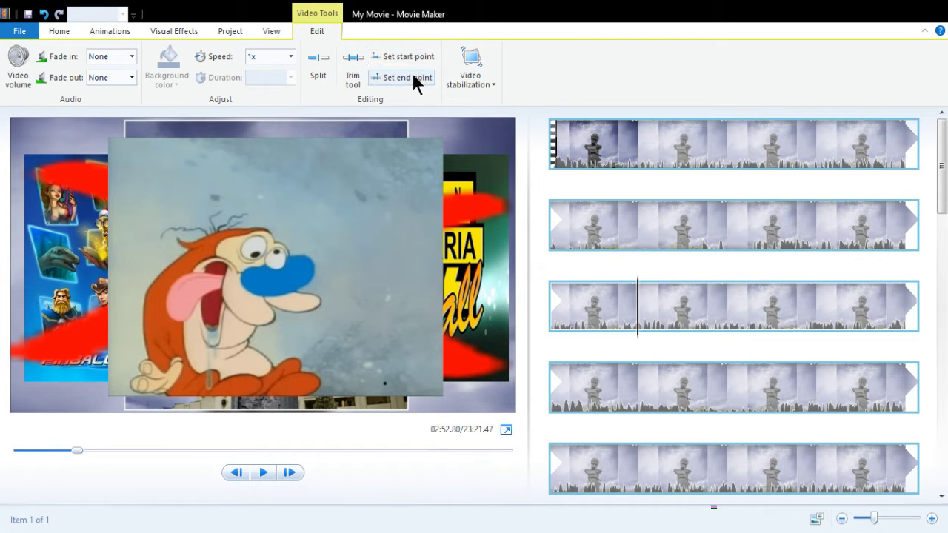
click(669, 307)
drag(669, 308, 649, 318)
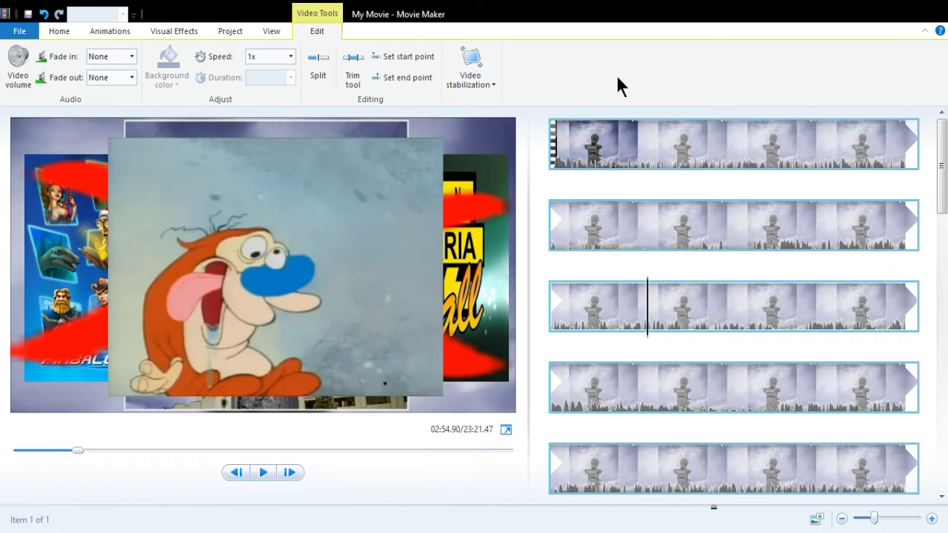
click(391, 57)
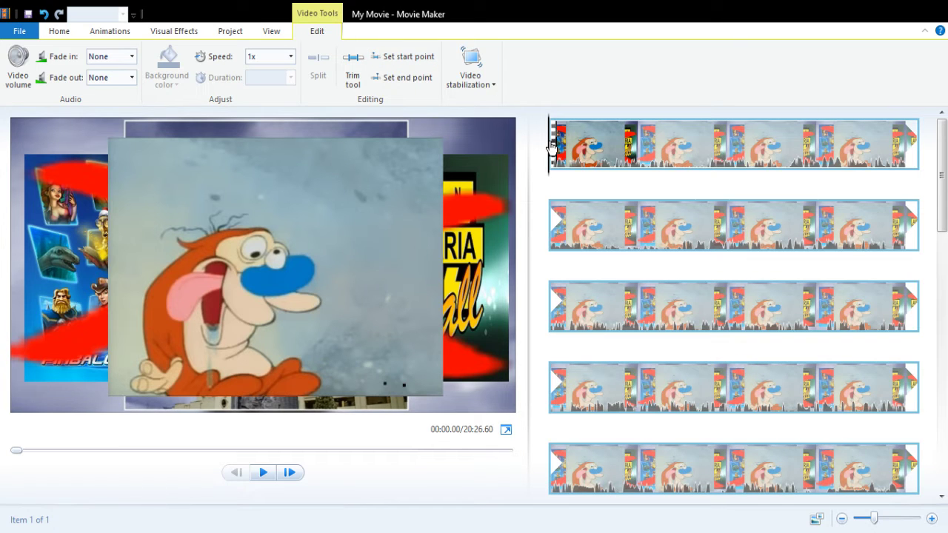
drag(552, 146, 567, 147)
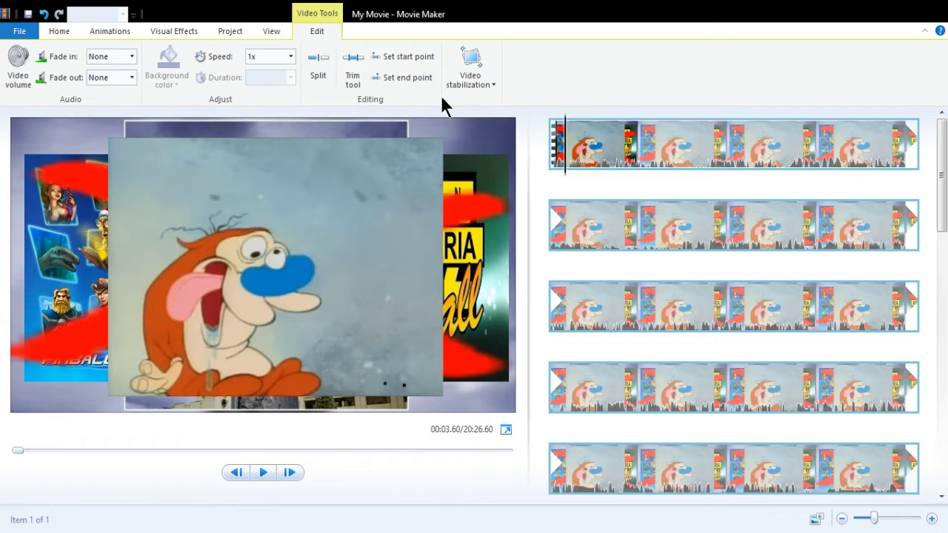
click(399, 76)
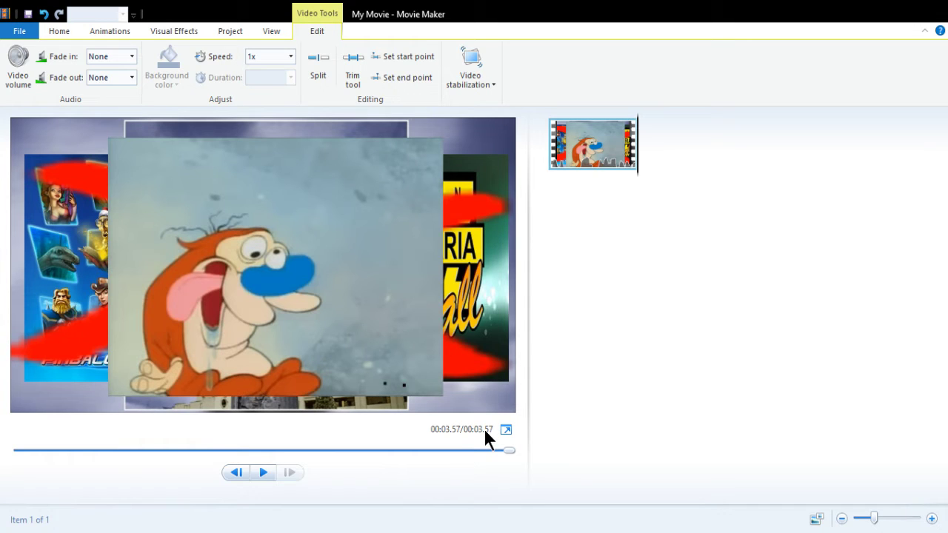
Save the trimmed clip as a movie file
click(55, 33)
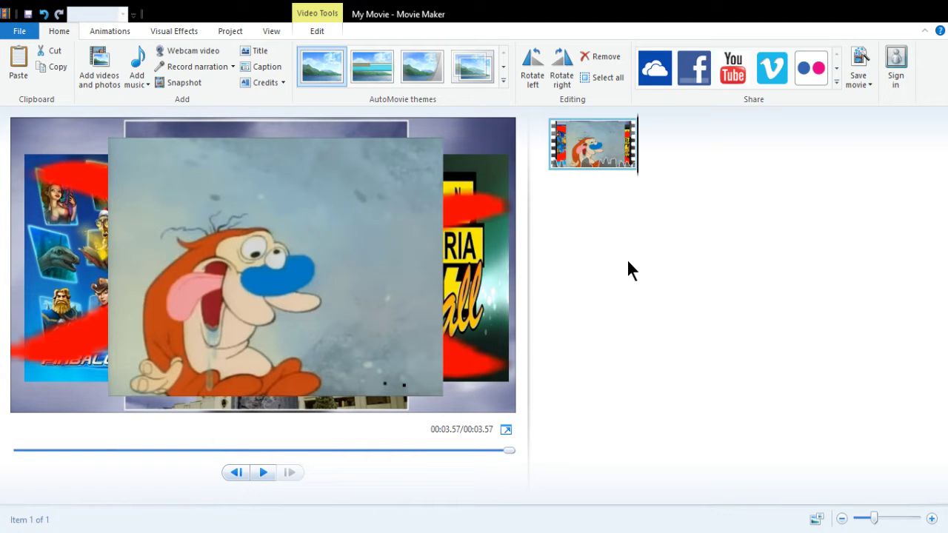
click(859, 61)
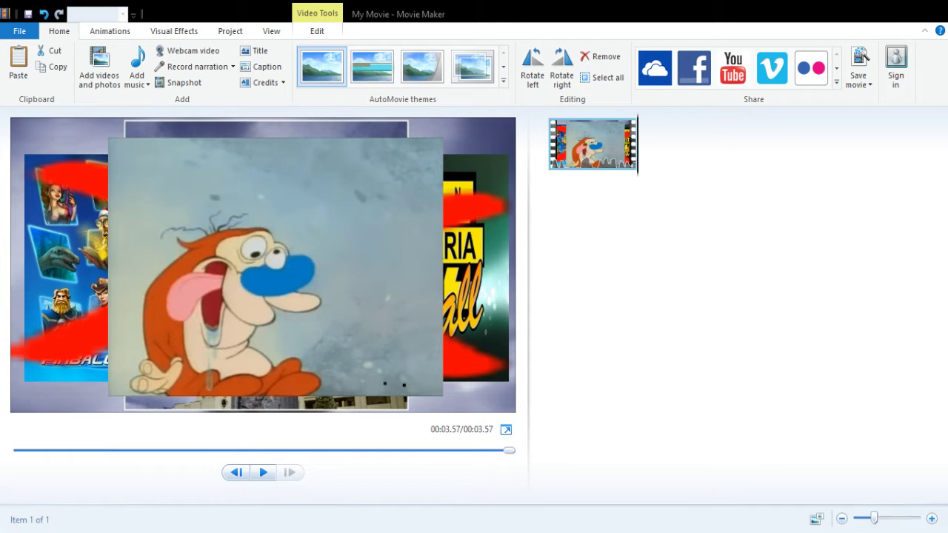
click(474, 287)
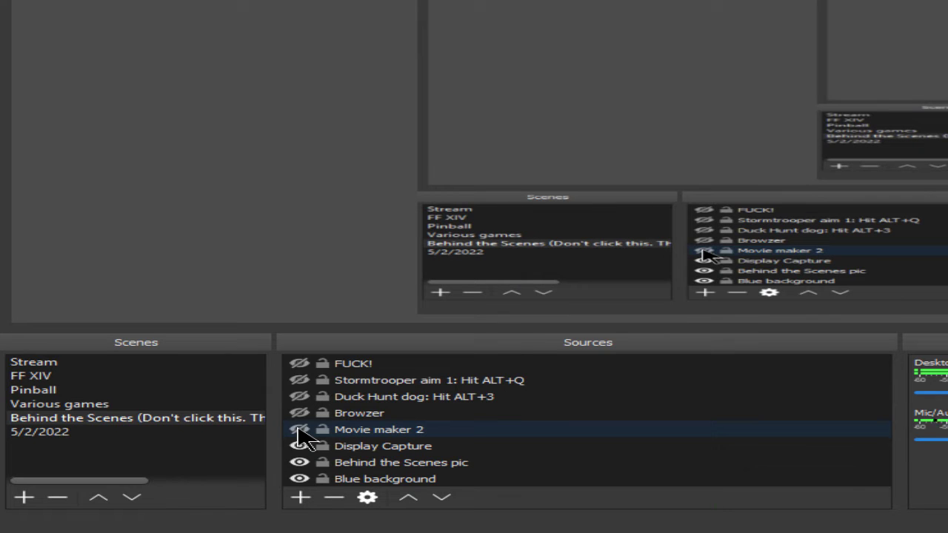
Switch to Imgflip's Animated GIF Maker, upload the trimmed video and extend the GIF's end to 3.58 seconds
click(300, 420)
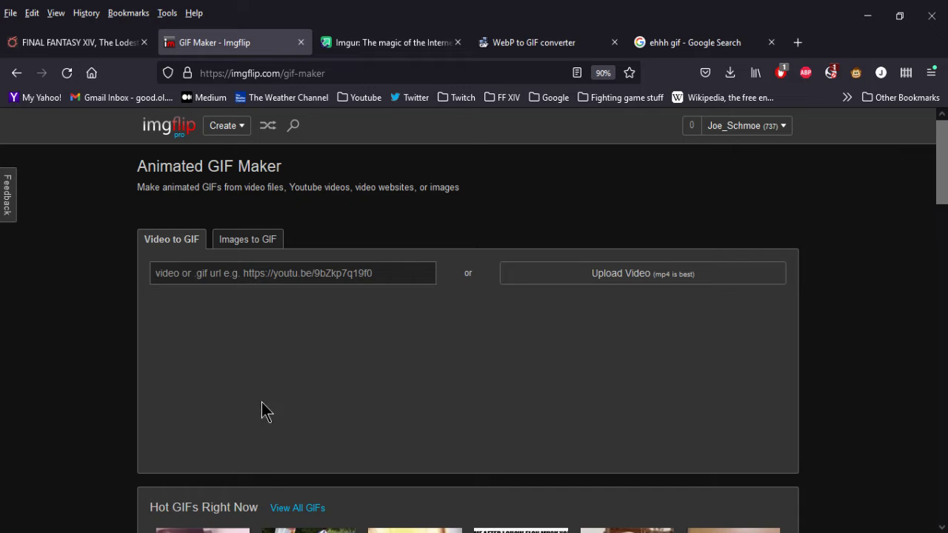
key(F11)
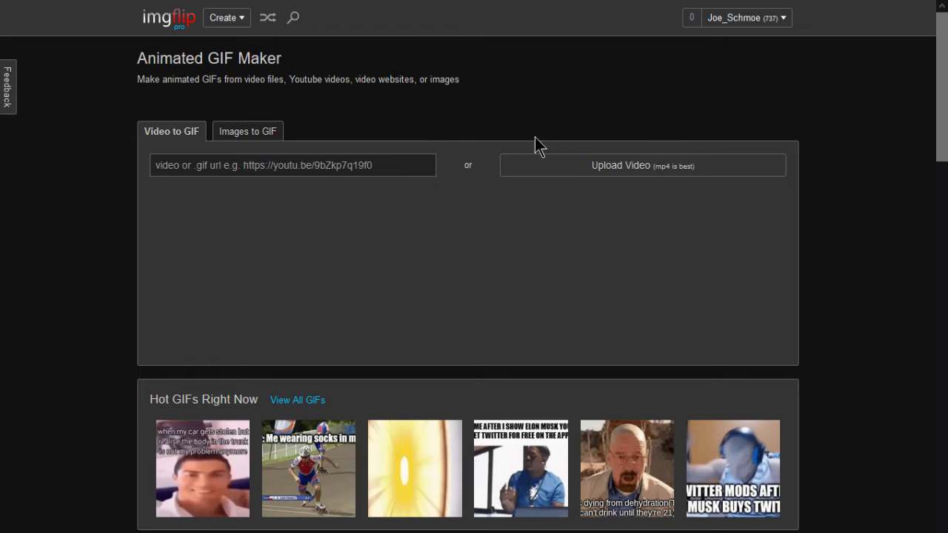
click(584, 172)
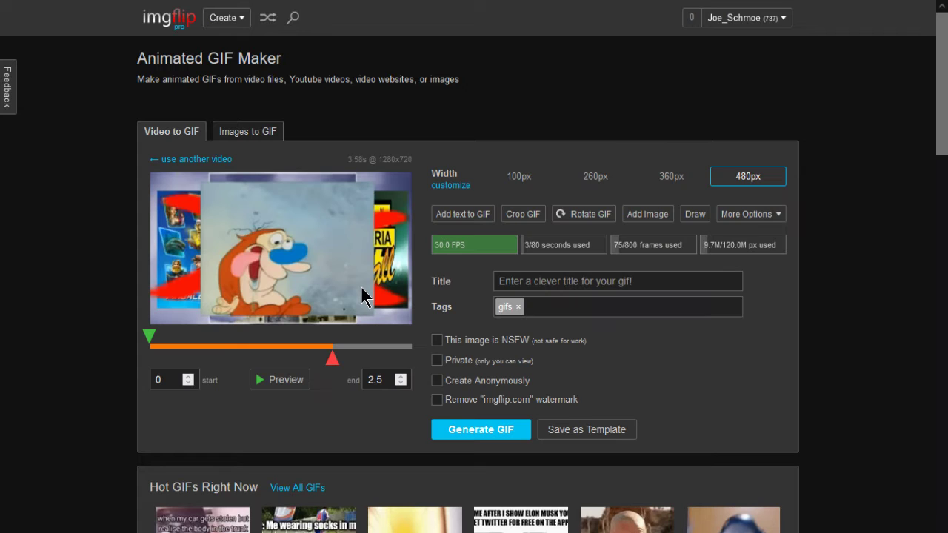
drag(333, 359, 430, 368)
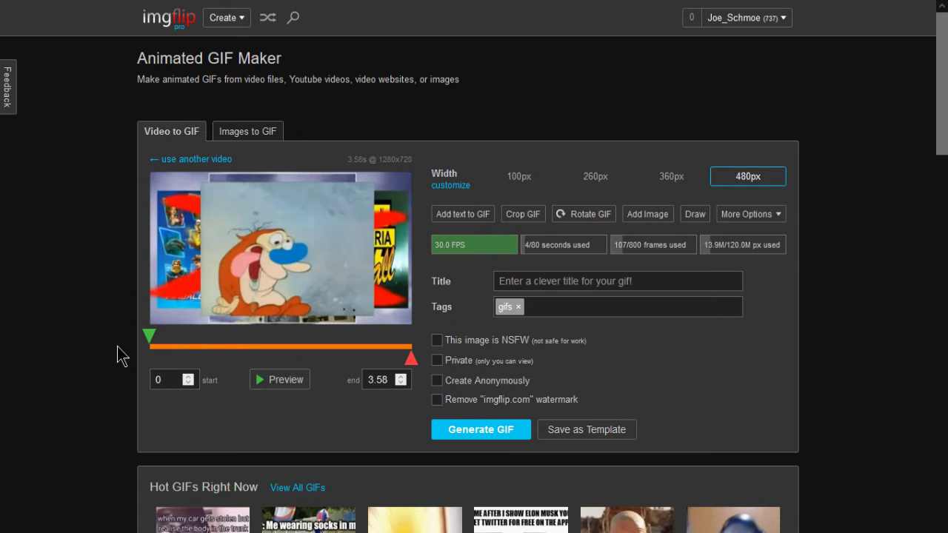
Crop the GIF to the central cartoon picture, excluding the surrounding background and side images
click(523, 215)
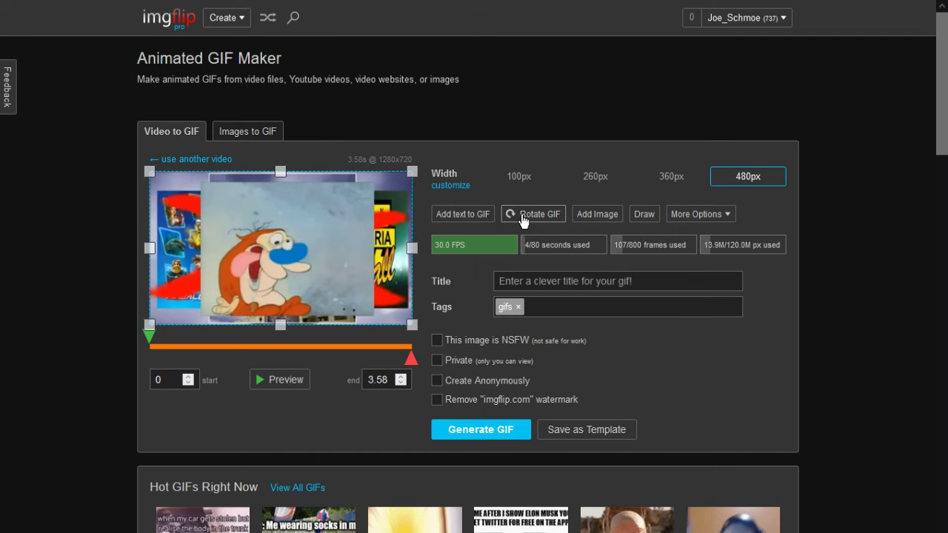
drag(412, 171, 232, 270)
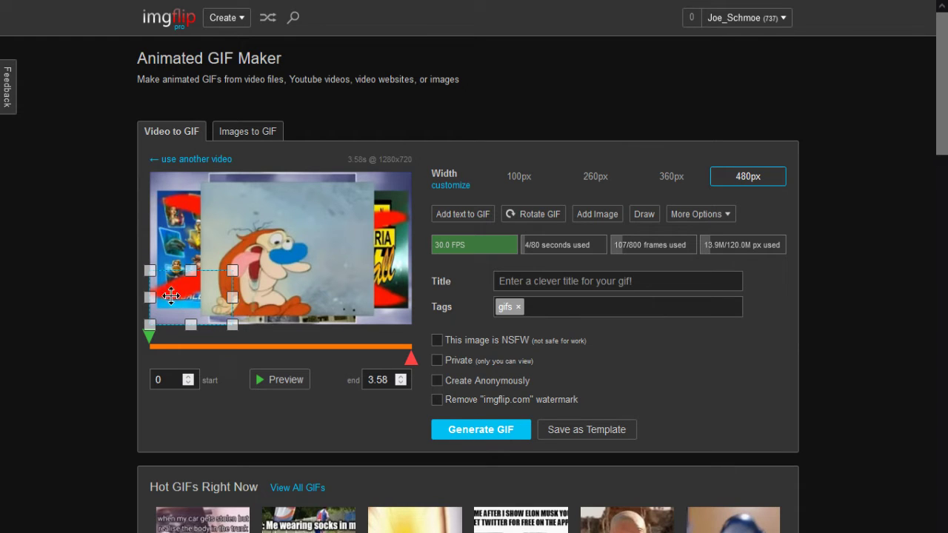
drag(233, 271, 424, 172)
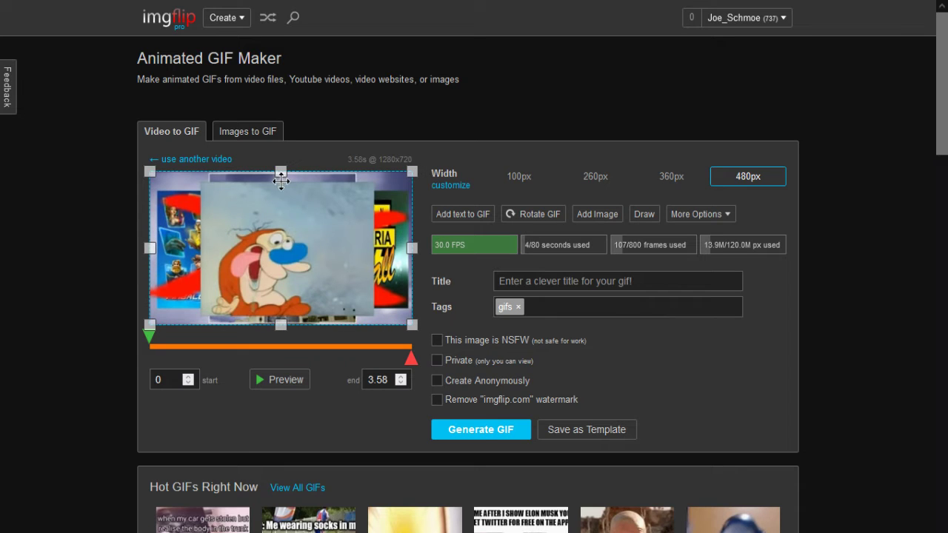
drag(146, 251, 197, 253)
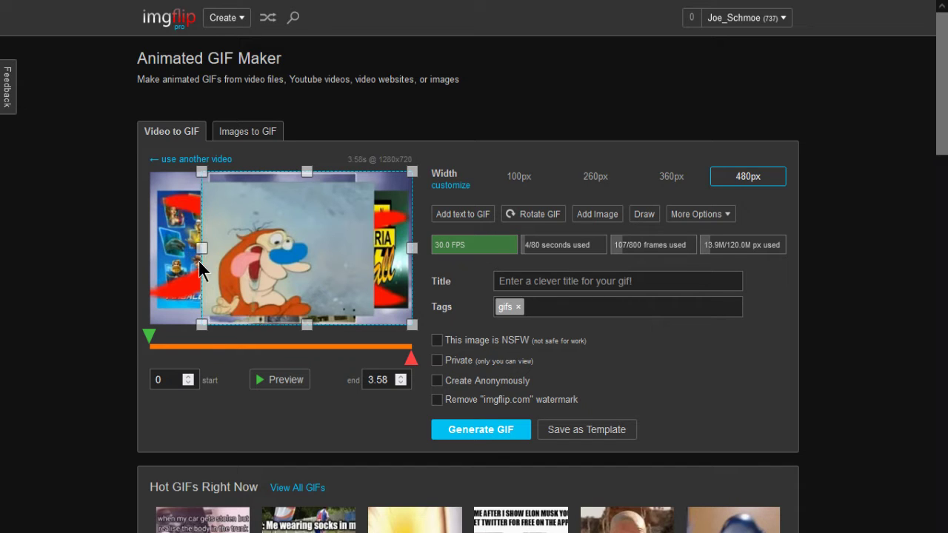
drag(306, 325, 307, 313)
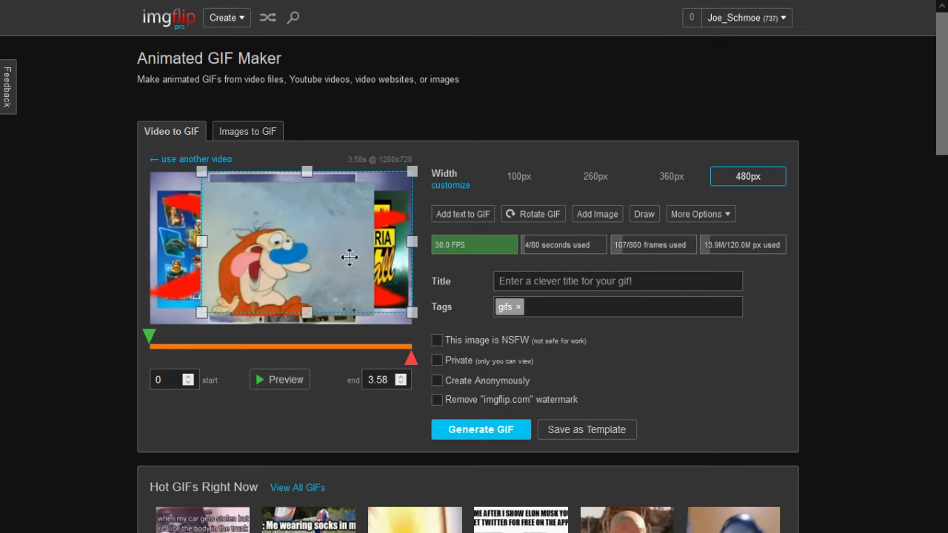
drag(413, 172, 372, 184)
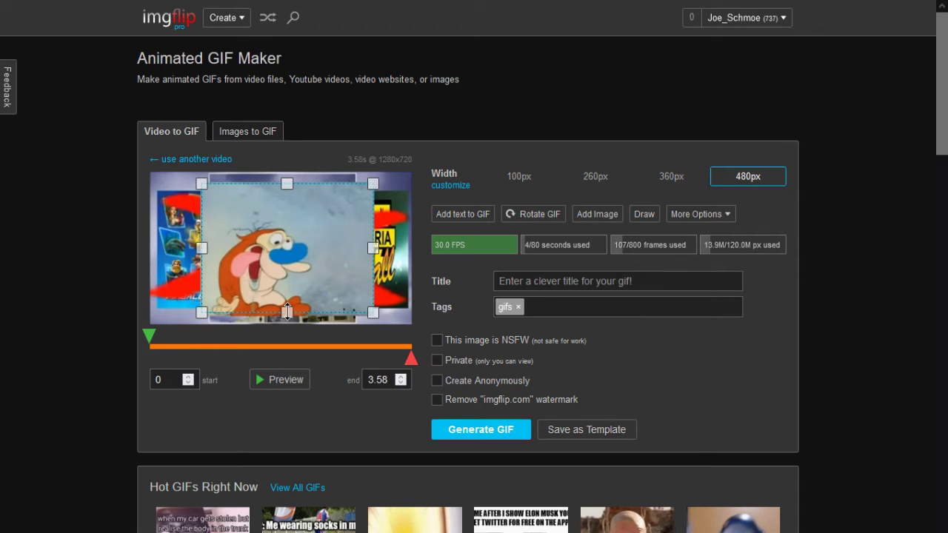
drag(287, 312, 287, 313)
Add a text box to the GIF, try the sample caption "hghgh" in it and clear the text
click(447, 218)
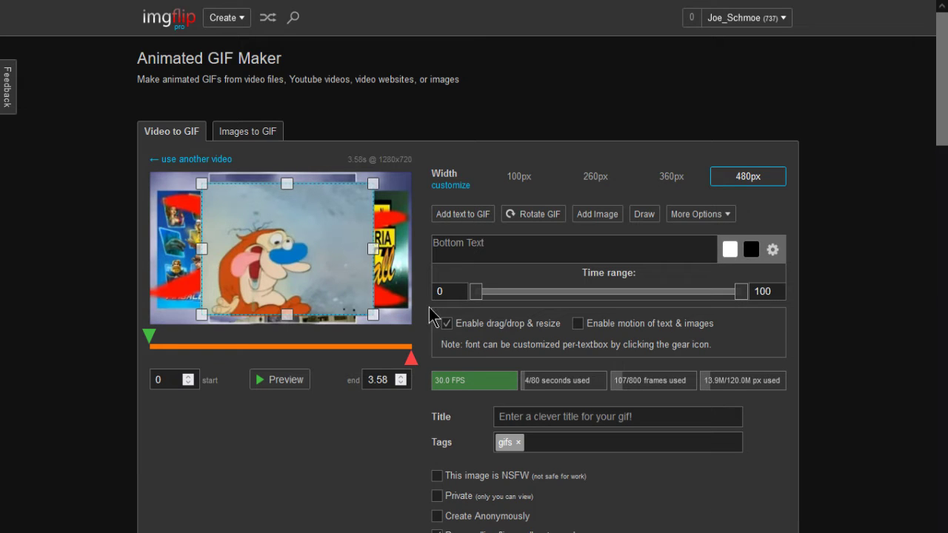
click(476, 243)
text(hg)
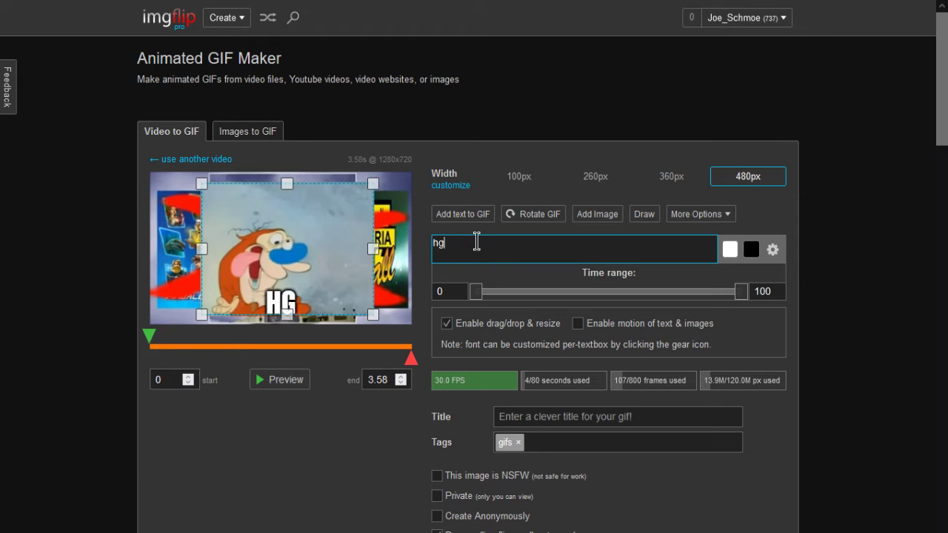
text(hghg)
key(BackSpace)
key(BackSpace)
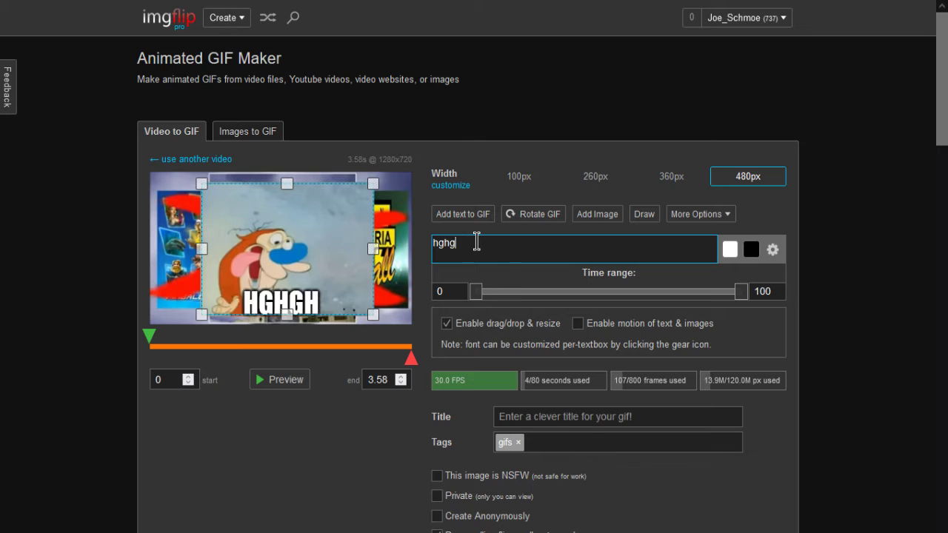
key(BackSpace)
key(BackSpace)
key(BackSpace)
key(BackSpace)
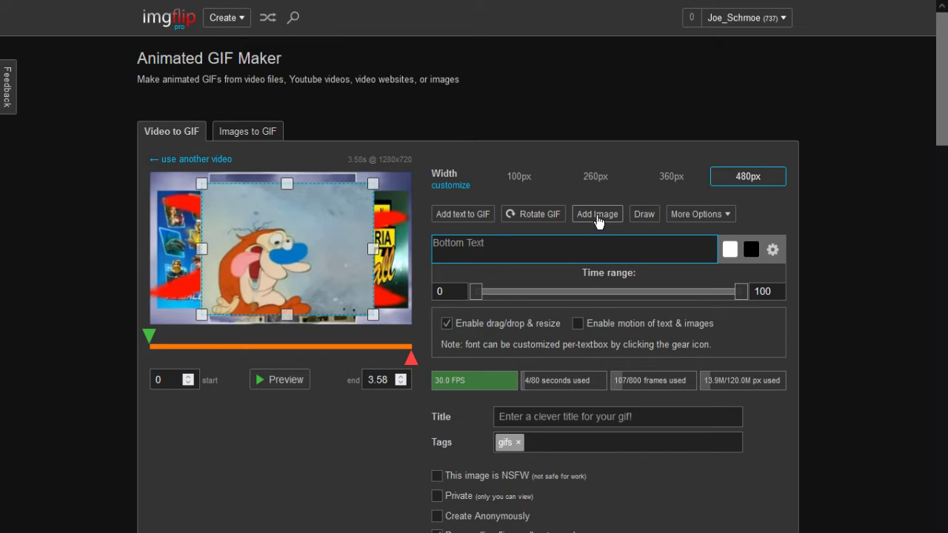
View the options for adding an image to the GIF and close them without adding one
click(597, 216)
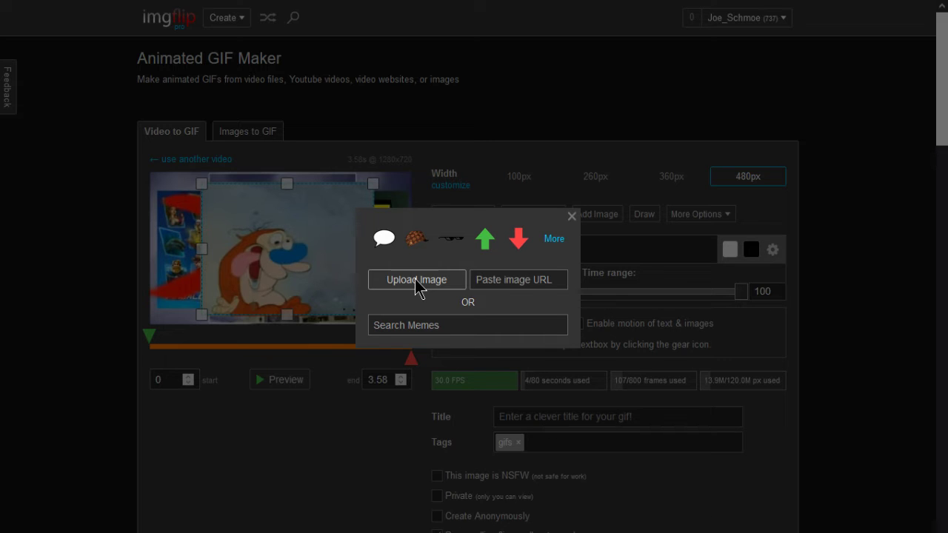
click(571, 216)
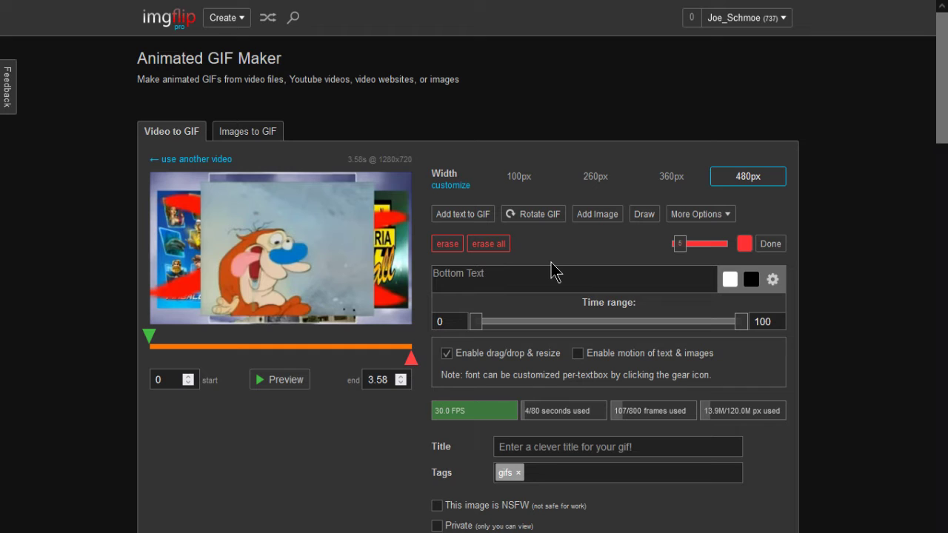
Add two more empty text boxes to the GIF and leave the drawing mode
click(446, 214)
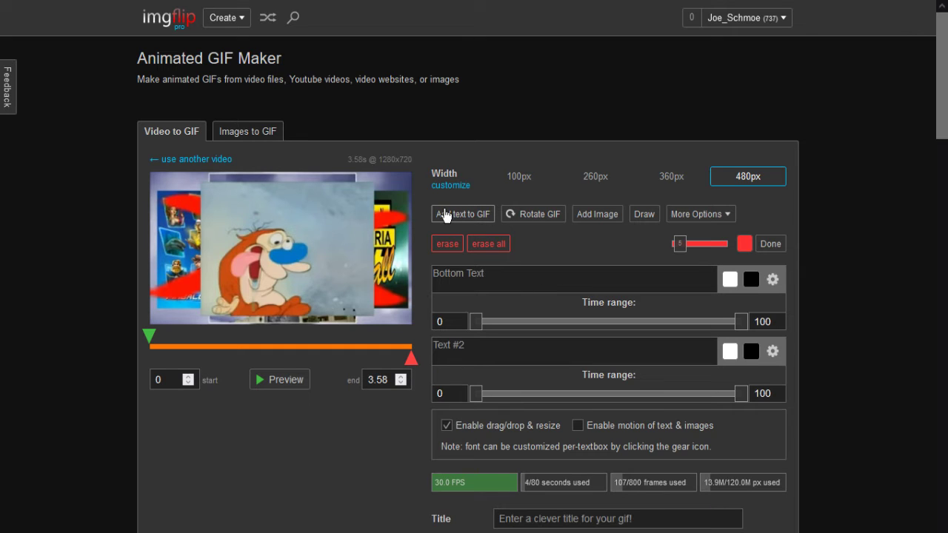
click(771, 245)
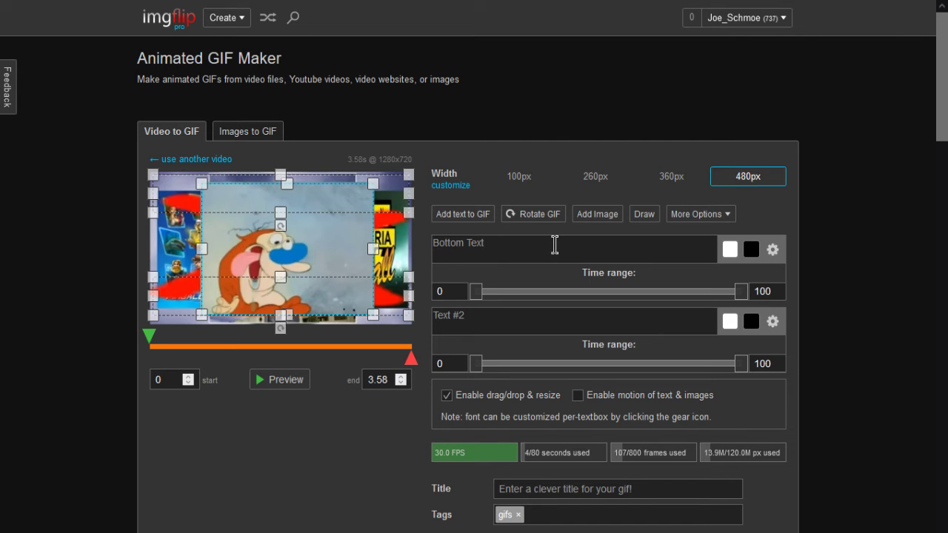
click(459, 215)
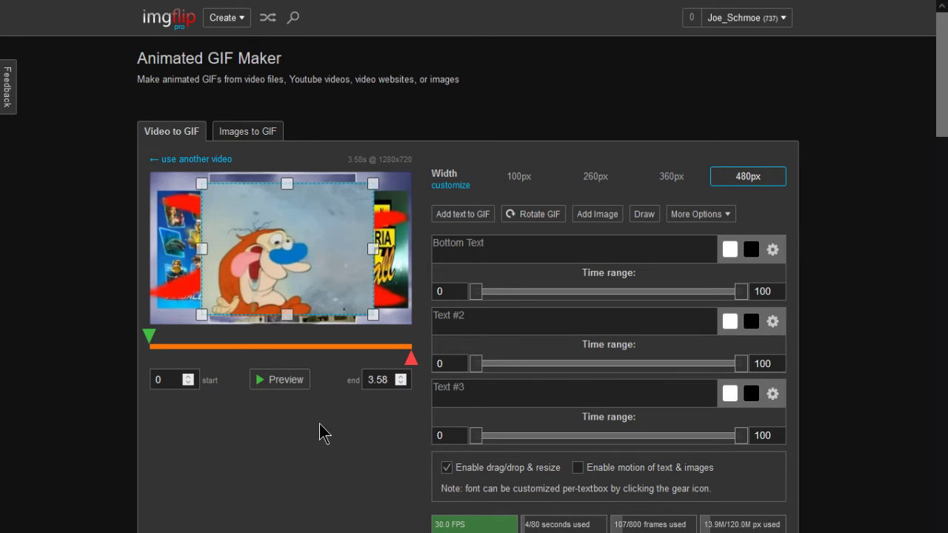
Generate the GIF from the cropped video
scroll(320, 425, down, 1)
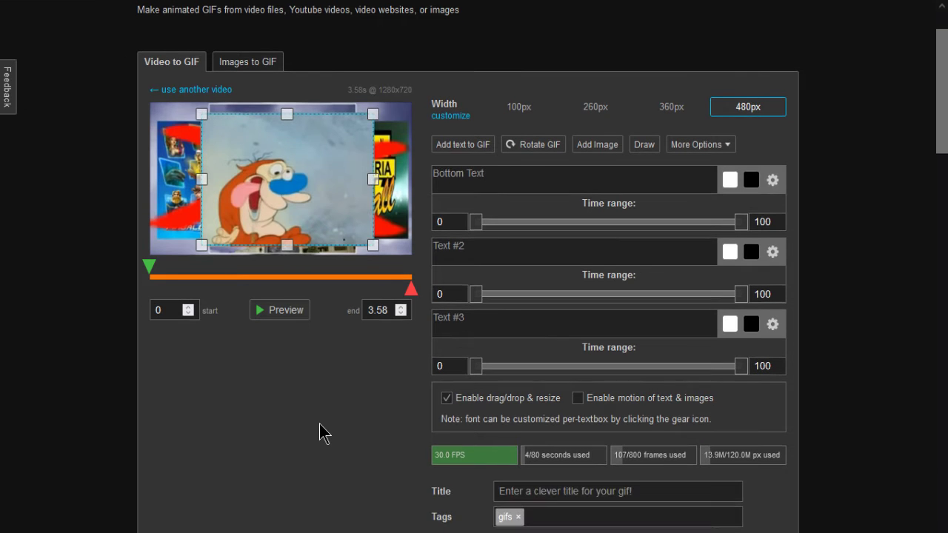
scroll(320, 425, down, 1)
scroll(320, 424, down, 2)
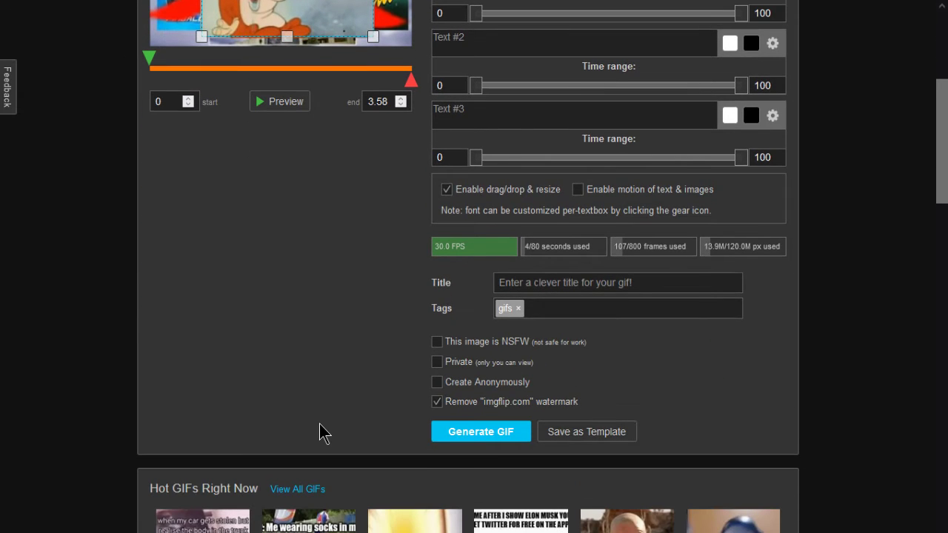
click(479, 433)
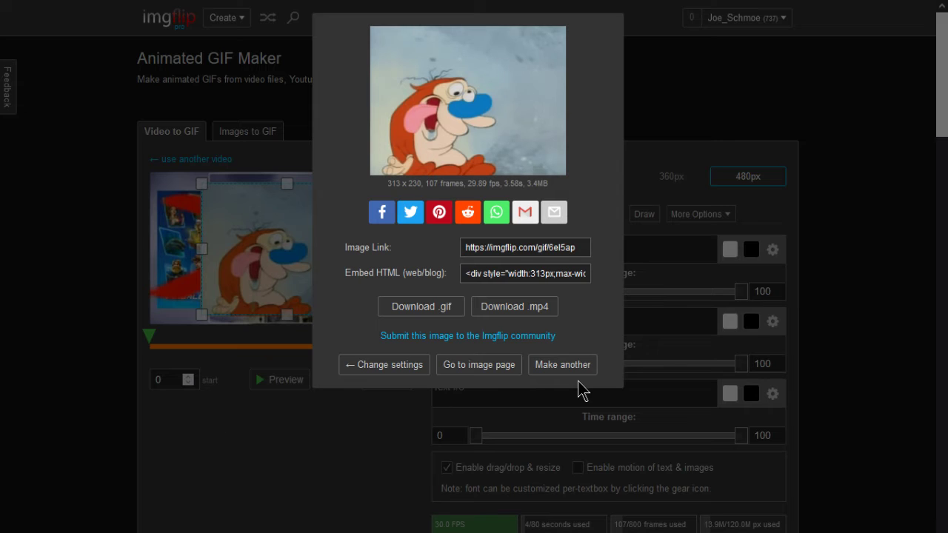
Start another GIF in the GIF maker, leave full-screen view and switch to the "ehhh gif" Google image results
click(564, 364)
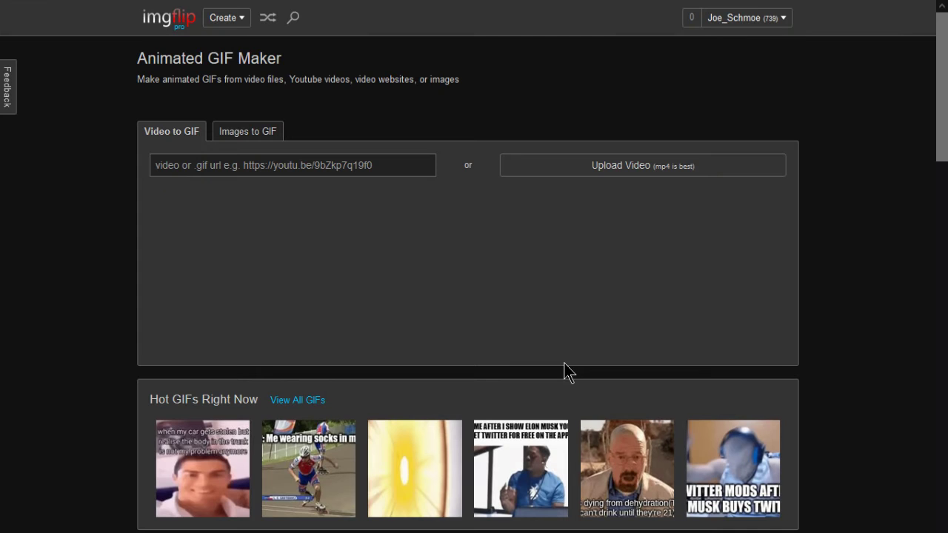
key(F11)
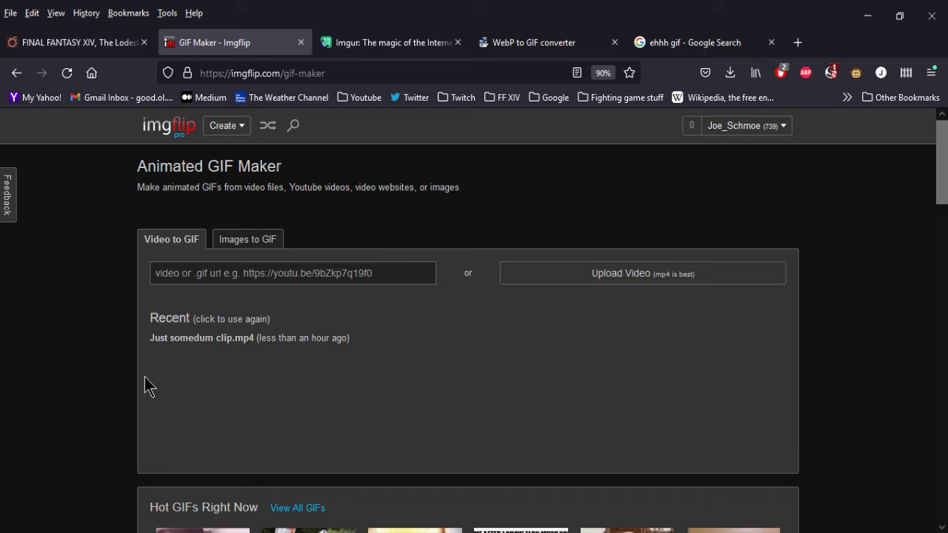
click(709, 42)
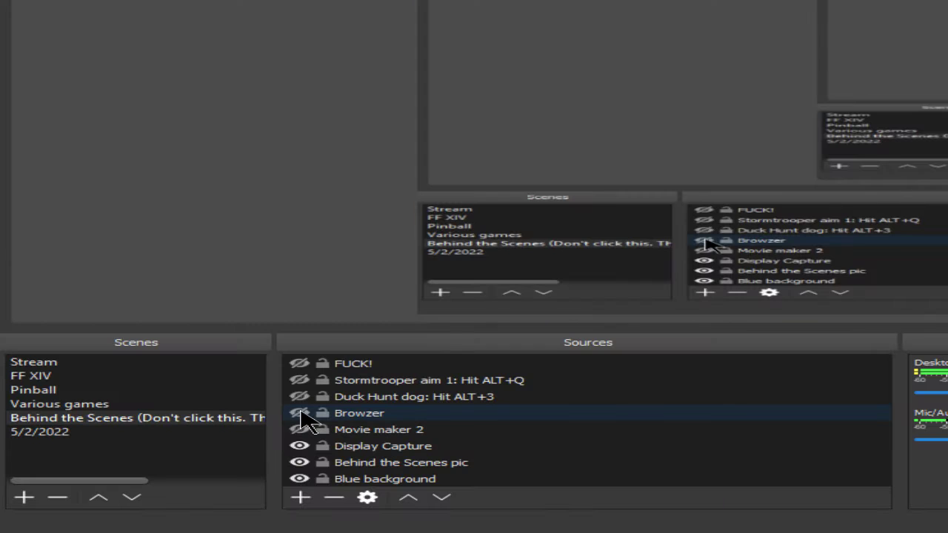
Switch to OBS and create a new browser source named "Redd Foxx" in the Behind the Scenes scene
click(300, 497)
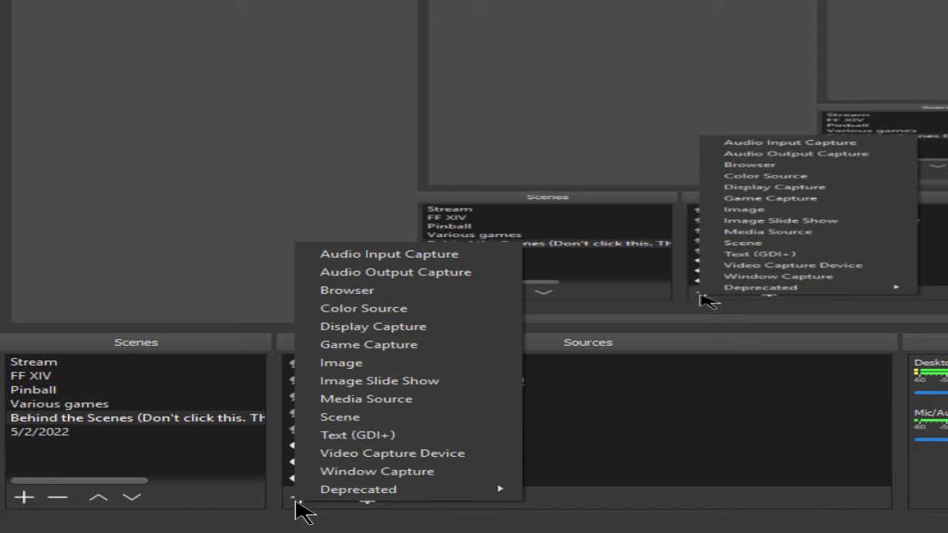
click(395, 292)
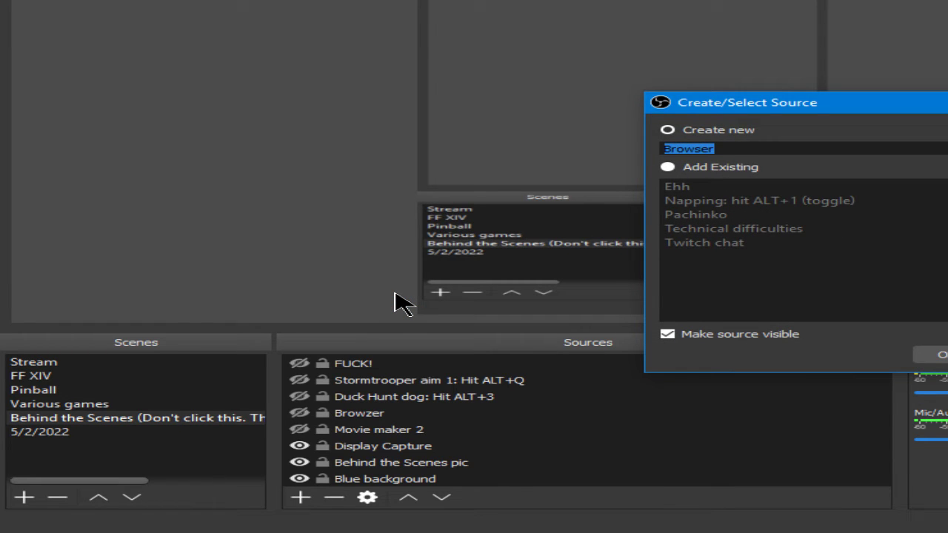
text(Fredd)
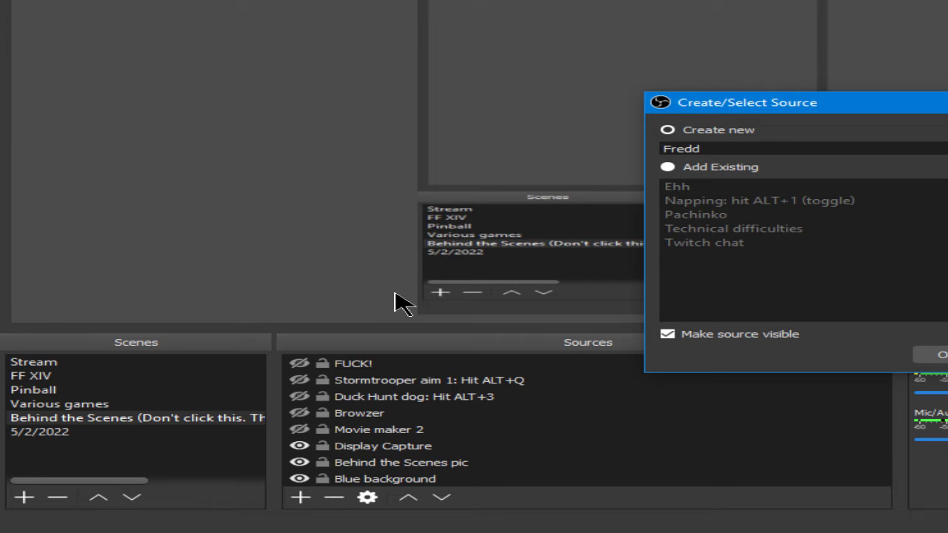
key(BackSpace)
key(BackSpace)
key(BackSpace)
key(BackSpace)
key(BackSpace)
text(Redd Foxx)
key(Return)
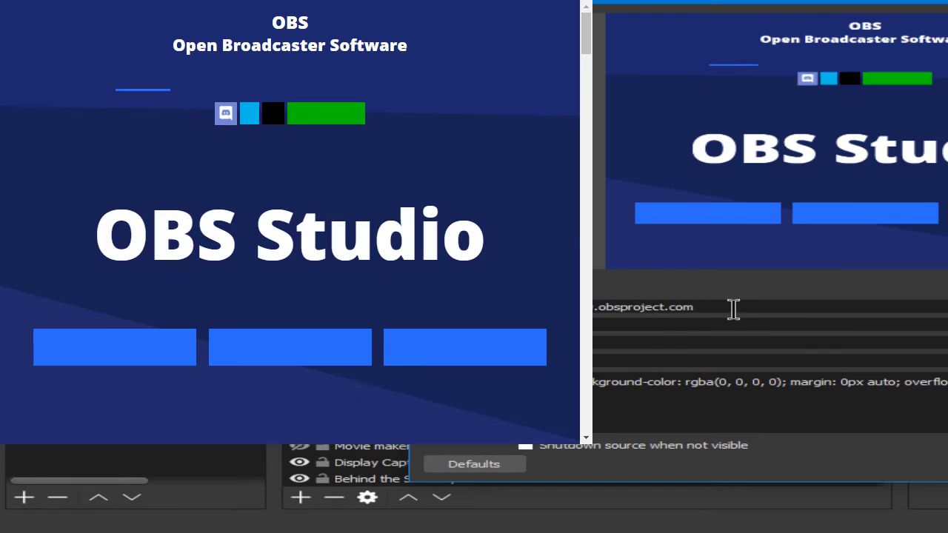
triple_click(723, 308)
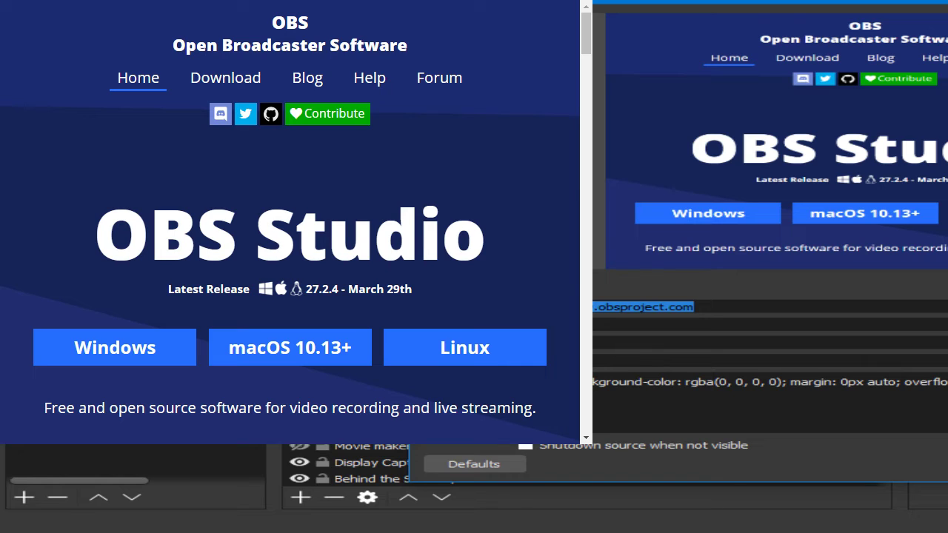
key(ctrl+v)
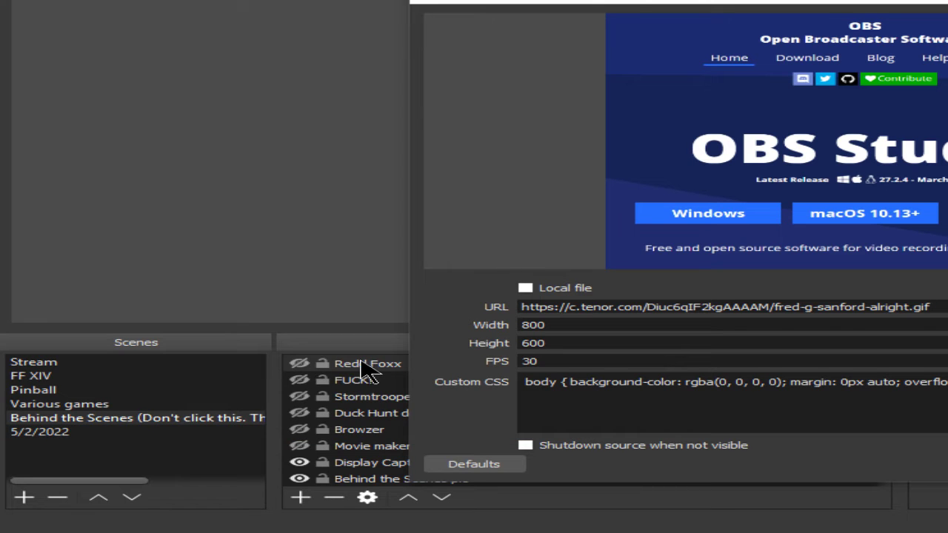
key(alt+Tab)
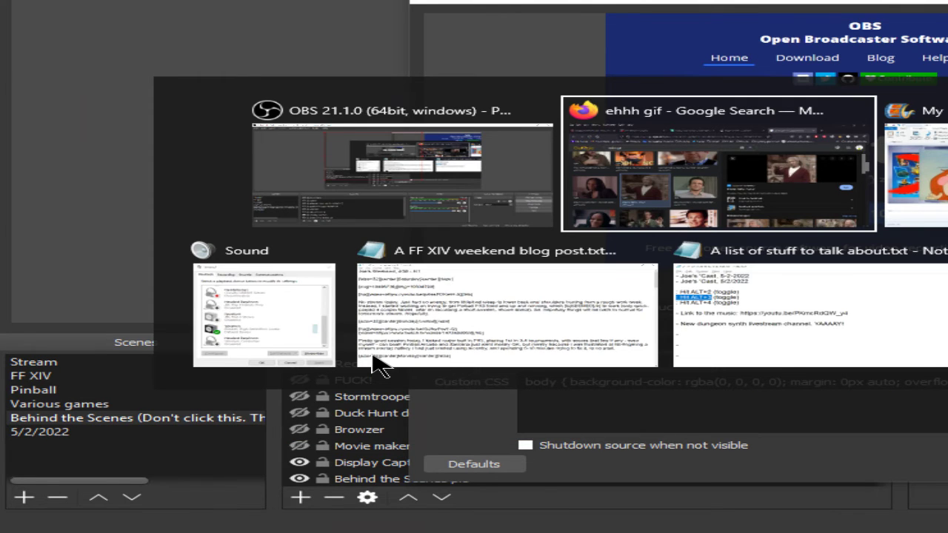
key(alt+Tab)
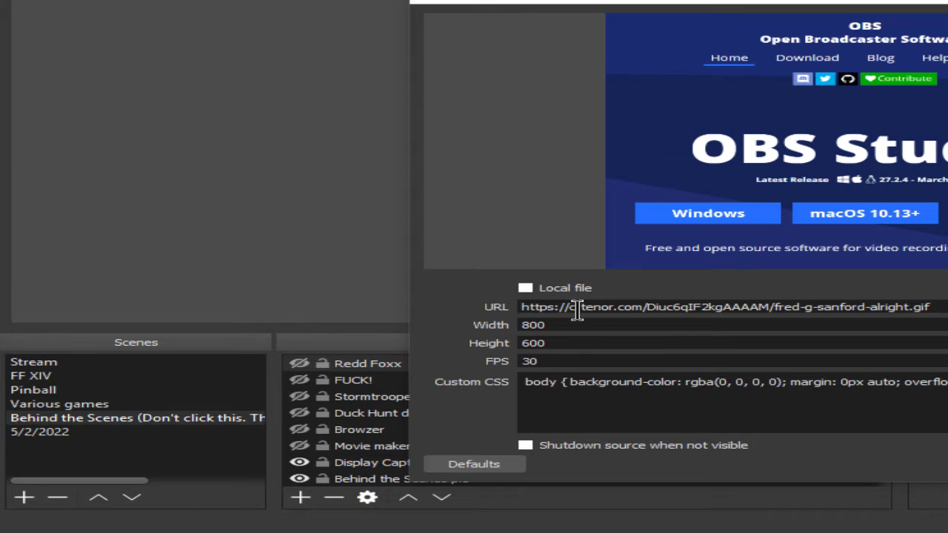
double_click(557, 325)
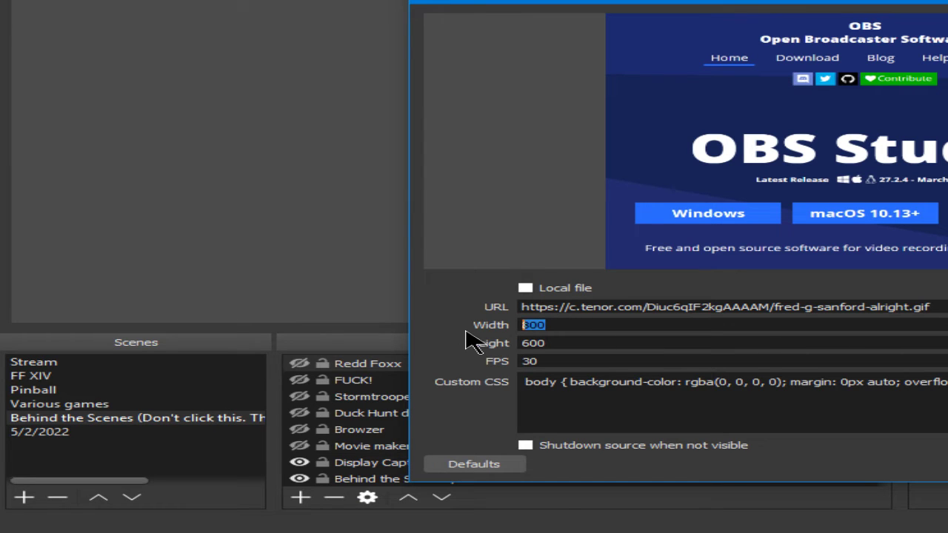
text(220)
key(Tab)
text(193)
key(Return)
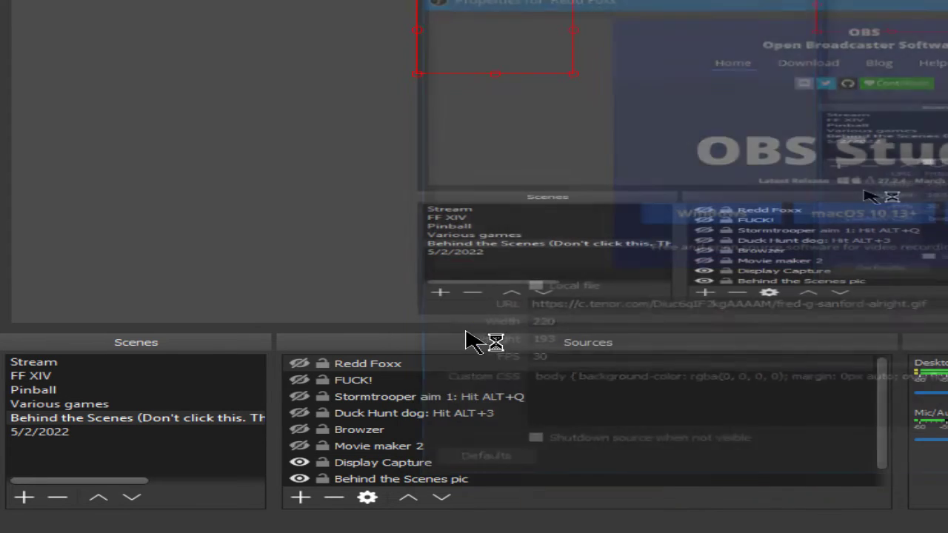
Show the Redd Foxx GIF source, move it away from the preview's corner and enlarge it
click(299, 364)
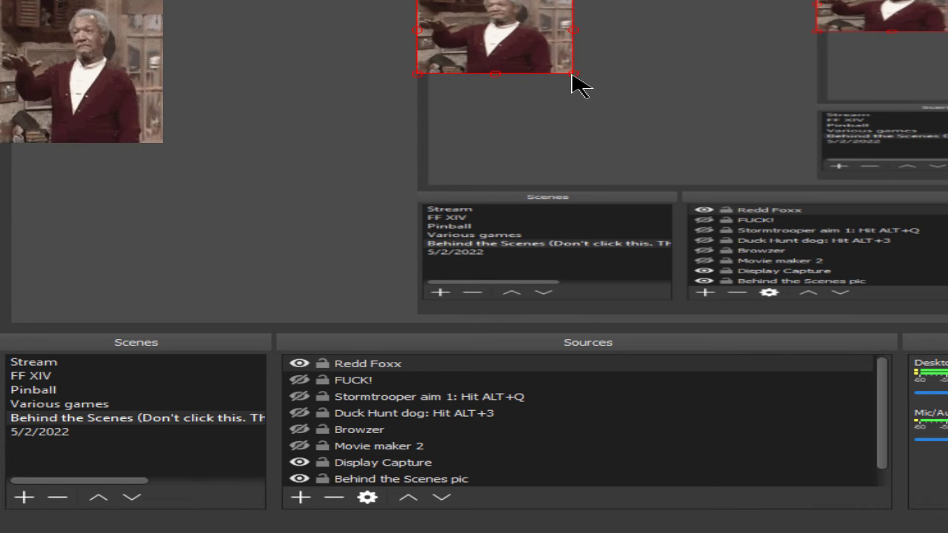
drag(572, 76, 671, 120)
drag(529, 52, 694, 99)
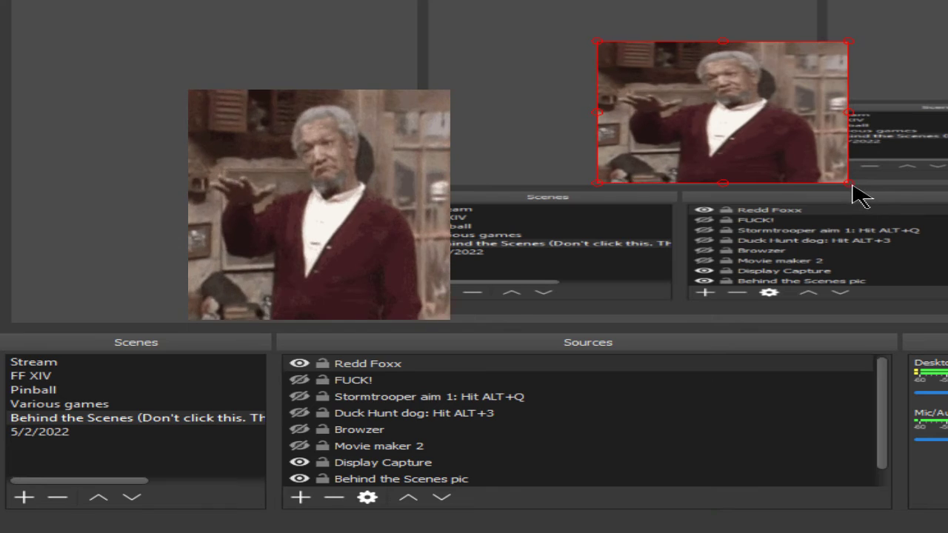
drag(852, 191, 938, 236)
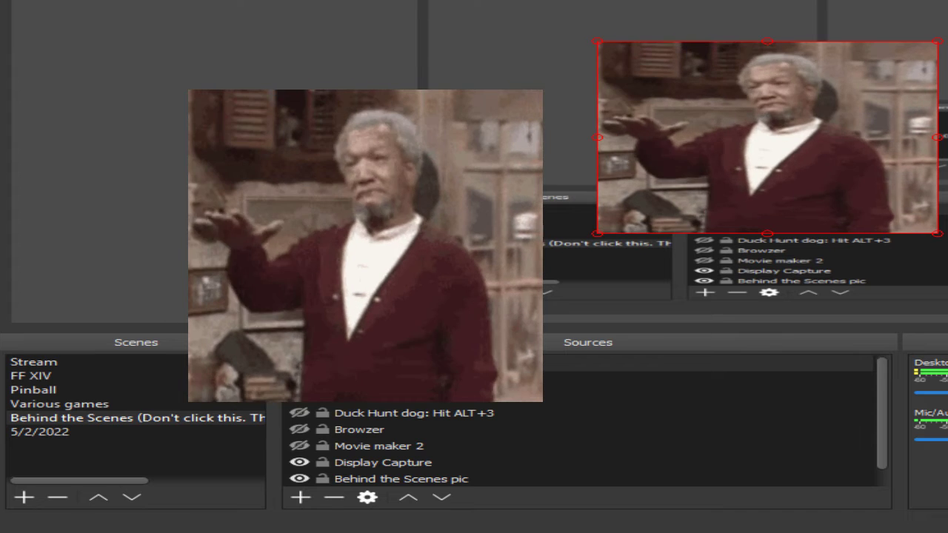
Hide the Redd Foxx source and delete it from the Behind the Scenes scene
click(299, 365)
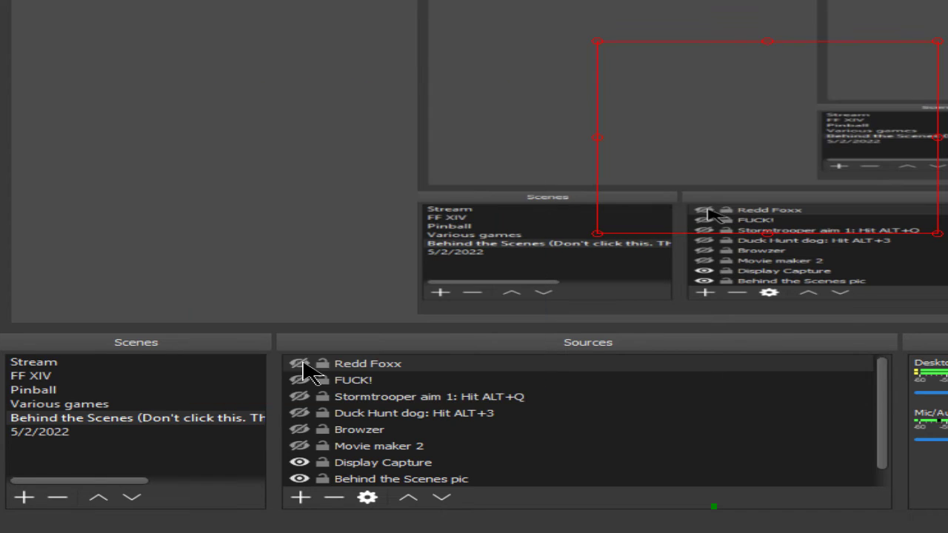
click(379, 365)
key(Delete)
key(Return)
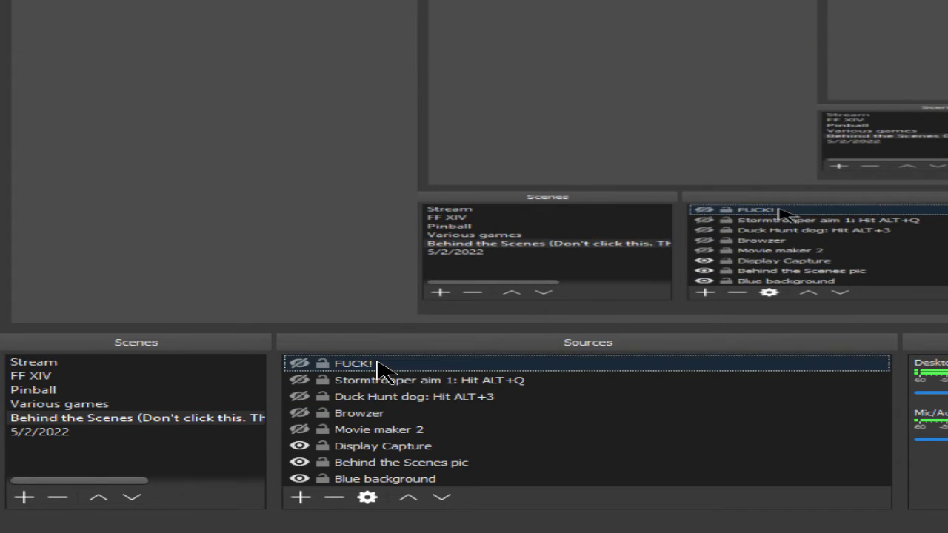
Switch back to the Google image results in Firefox and remove "ehhh" from the search query, leaving "gif"
key(alt+Tab)
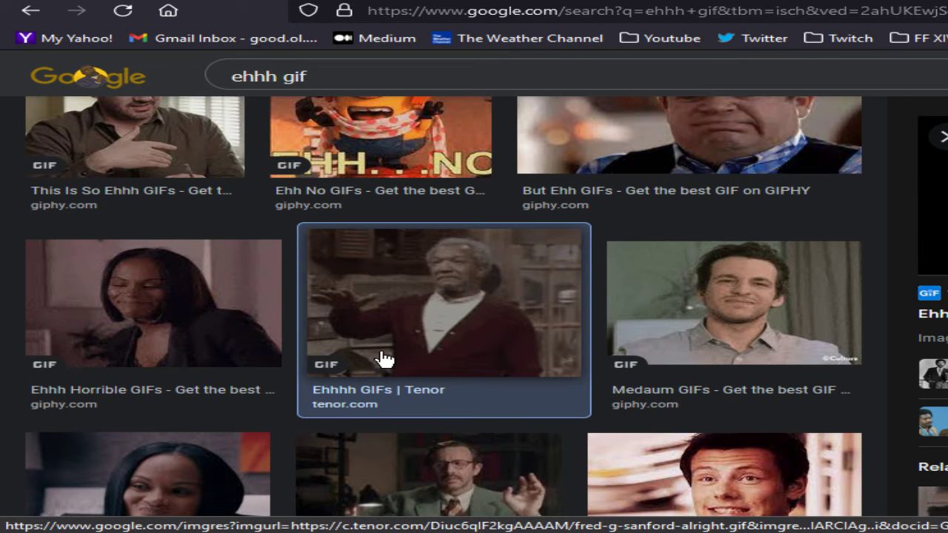
key(alt+Tab)
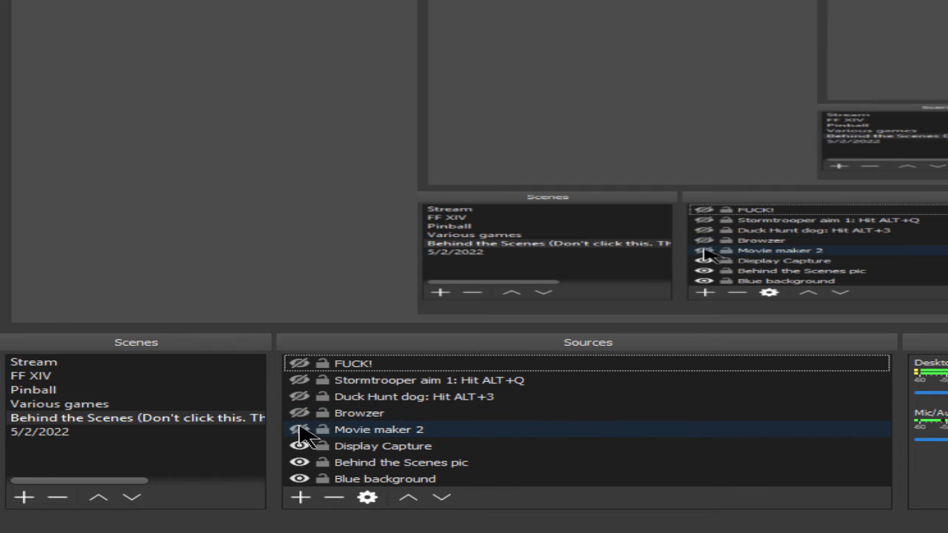
key(alt+Tab)
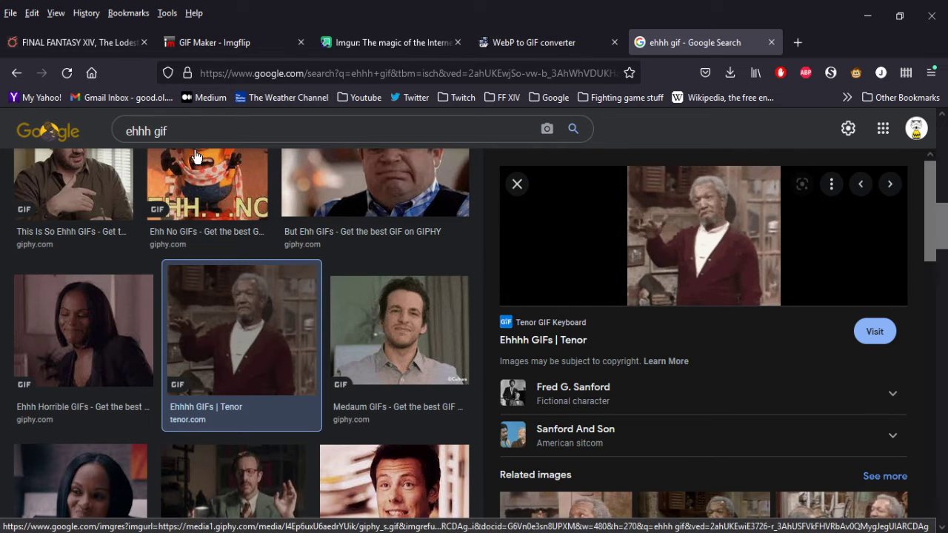
drag(152, 130, 107, 134)
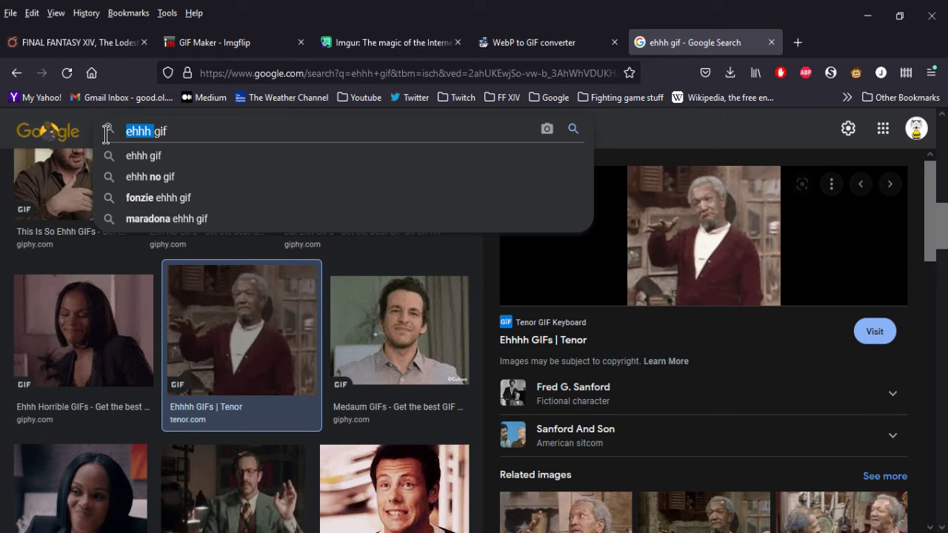
key(BackSpace)
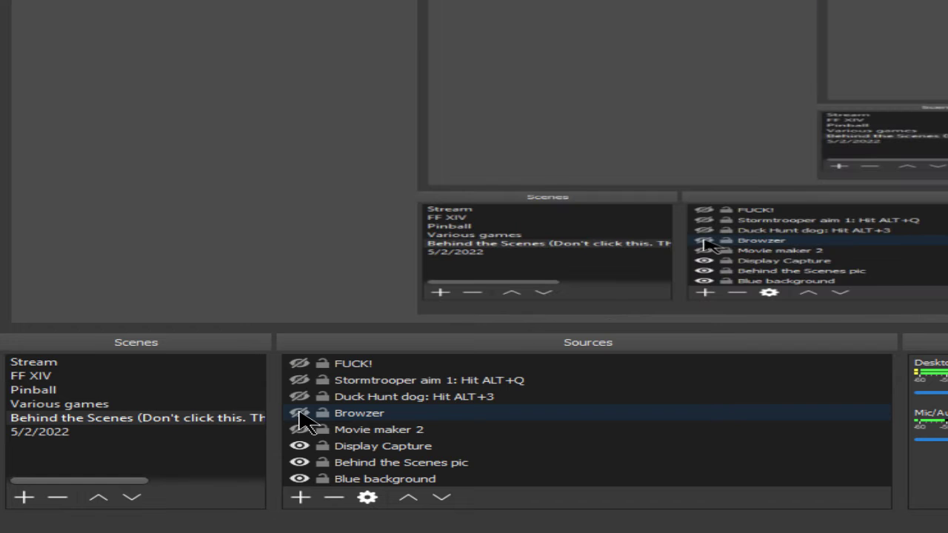
Paste the Victories slideshow as a reference into the Behind the Scenes scene in OBS, and briefly show it before hiding it
click(63, 445)
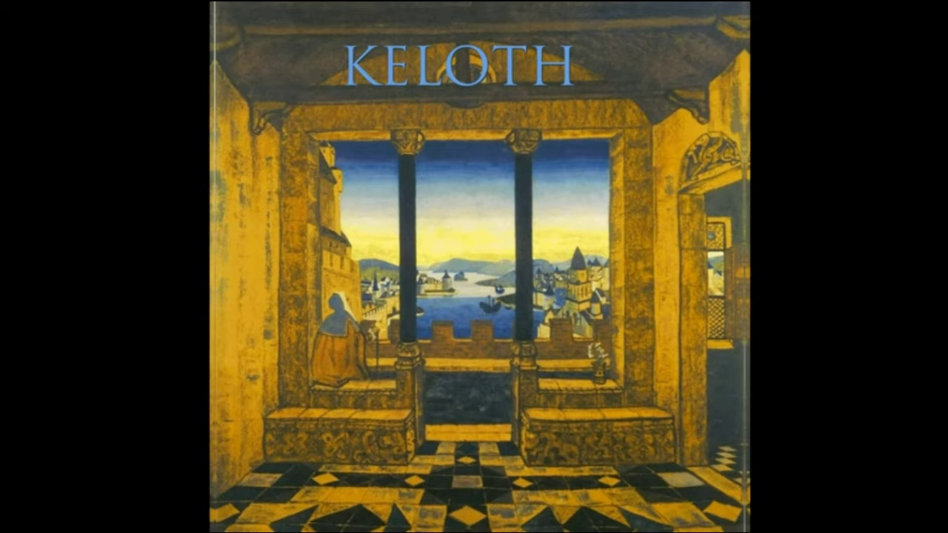
click(95, 419)
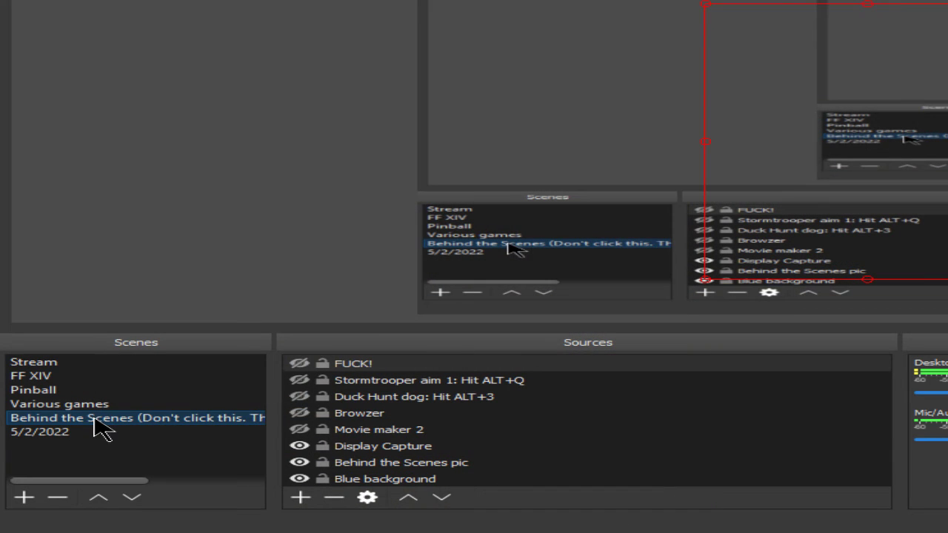
right_click(552, 438)
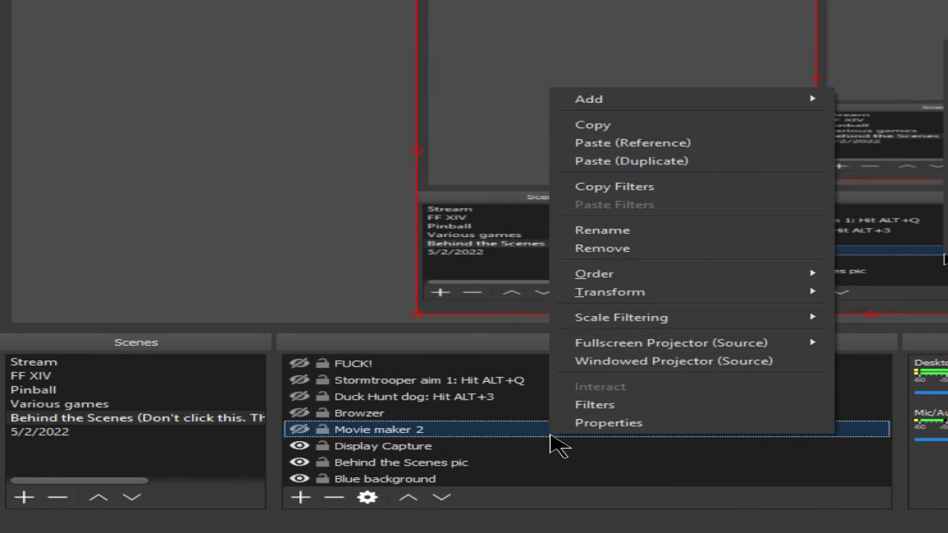
click(639, 143)
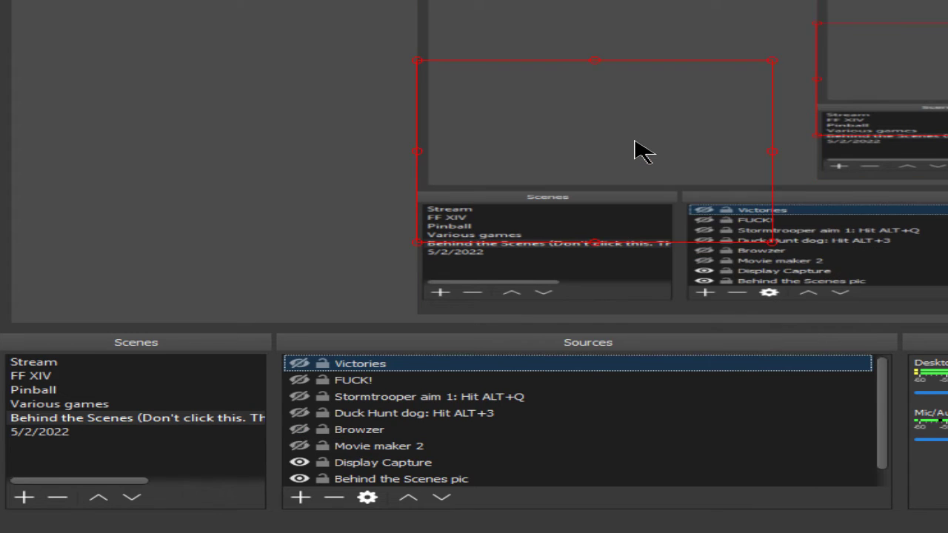
click(299, 364)
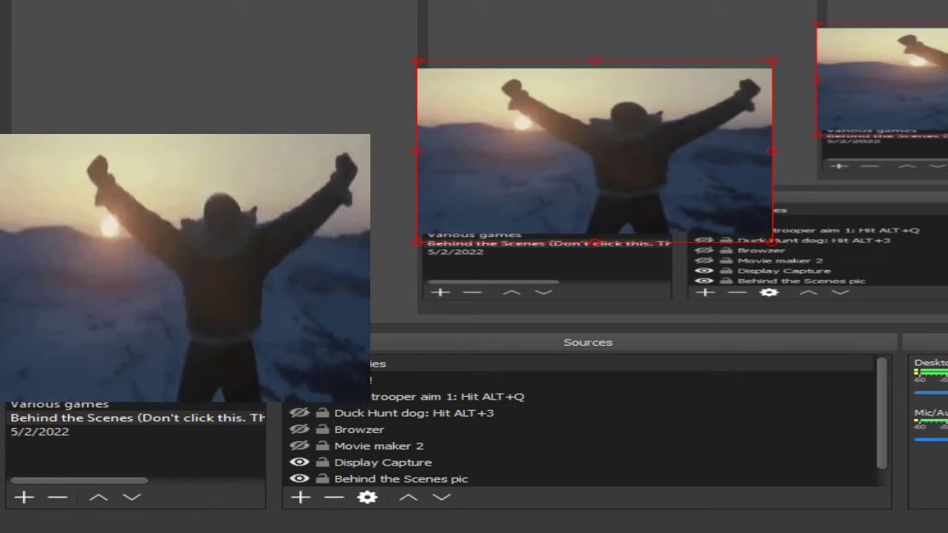
click(299, 363)
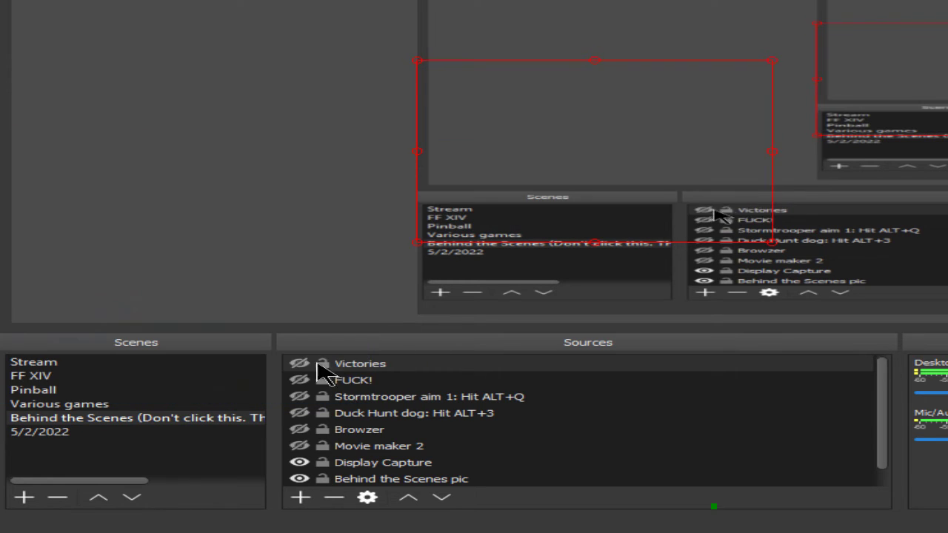
Examine the Victories slideshow's properties down to its image files, cancel them and dismiss the search suggestions in the browser
right_click(363, 364)
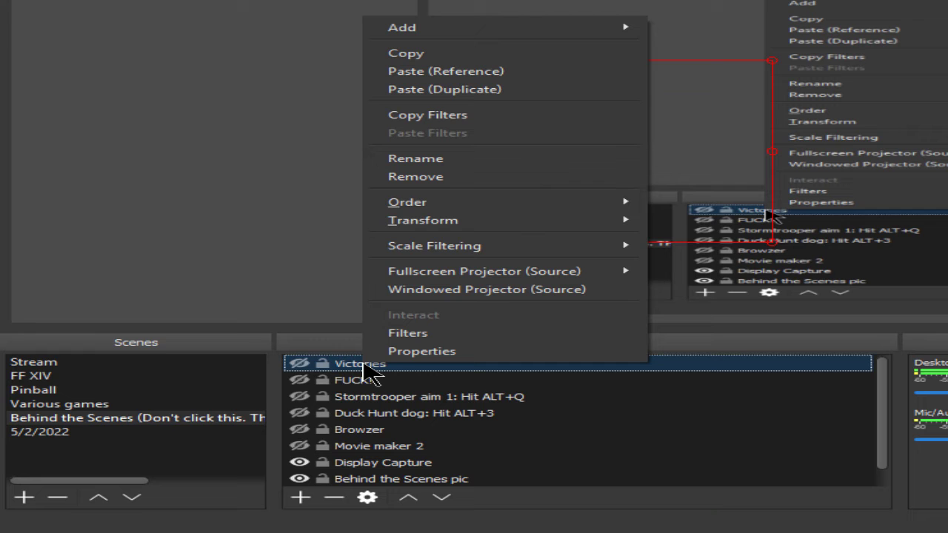
click(409, 351)
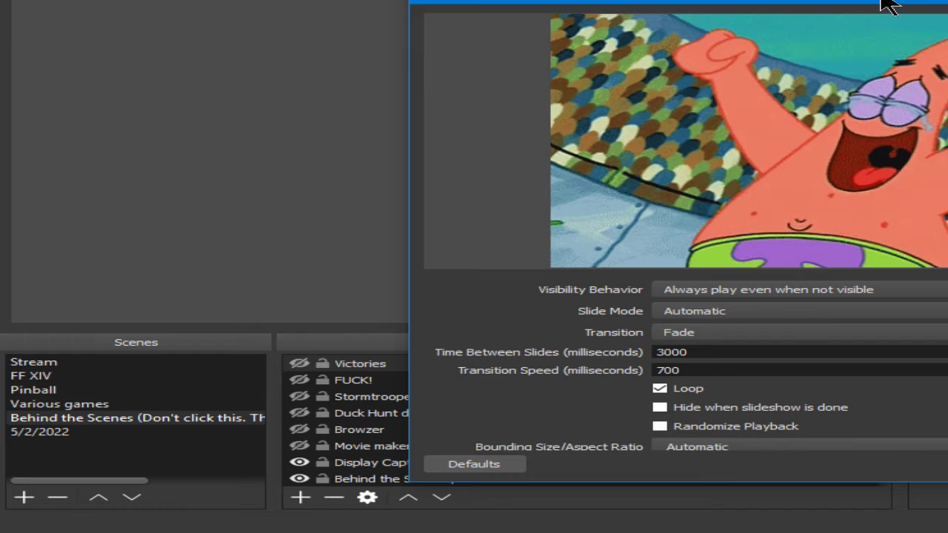
drag(889, 6, 493, 21)
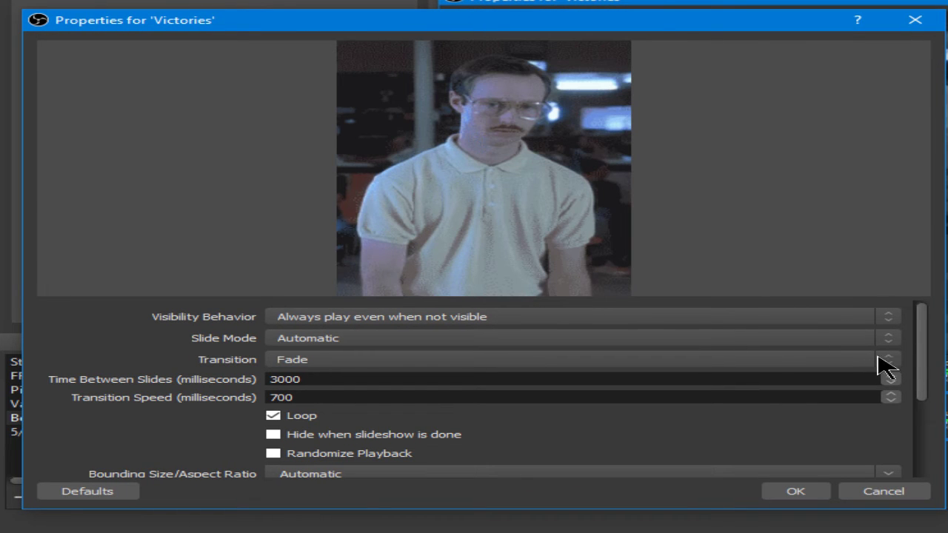
drag(922, 340, 931, 440)
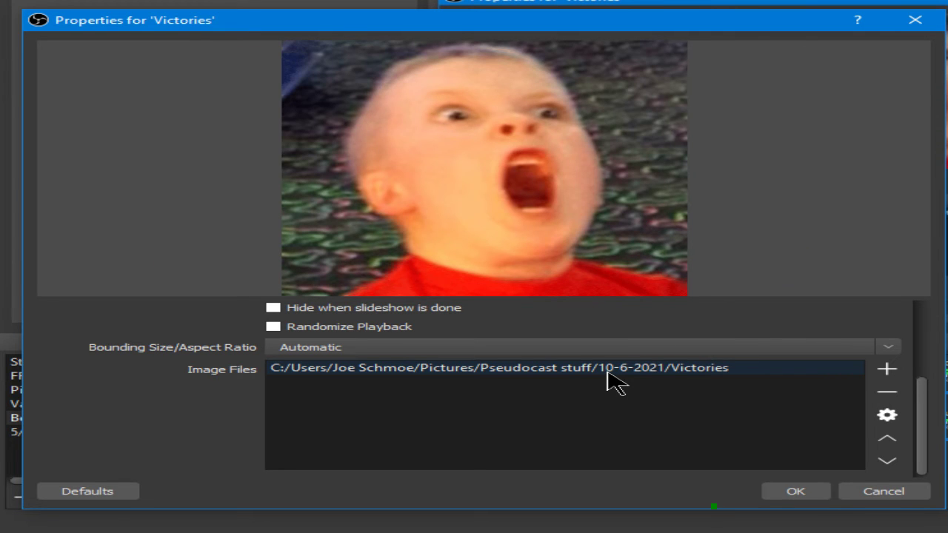
click(891, 491)
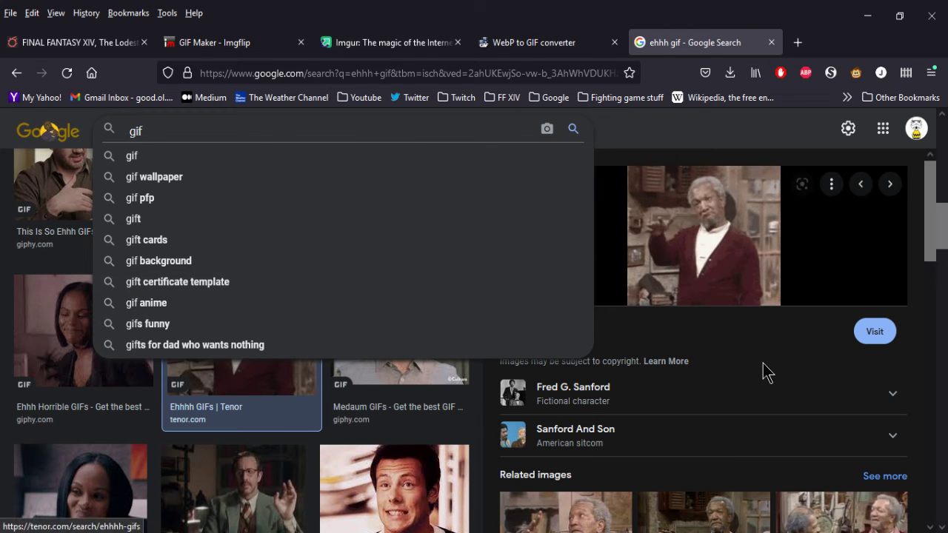
click(753, 128)
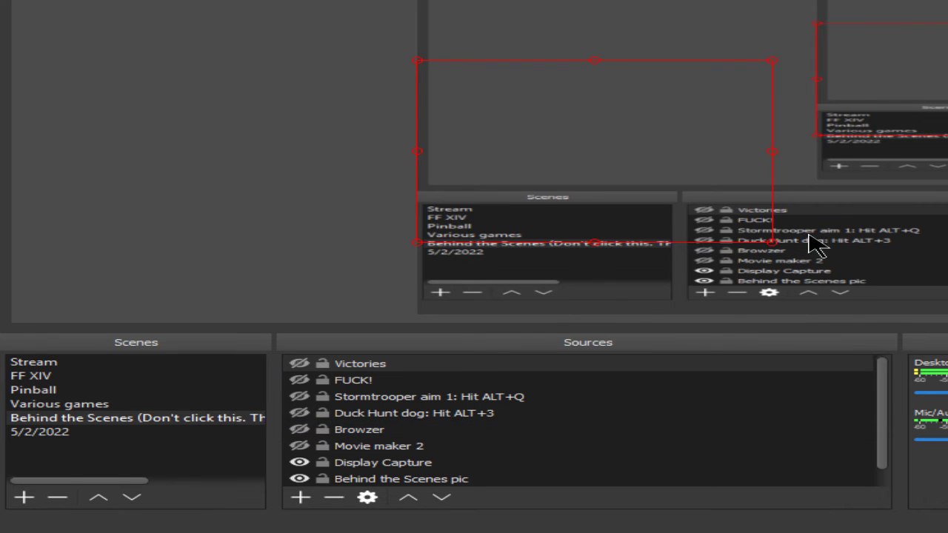
Show the Victories slideshow, examine its properties from visibility behavior to the image file list, cancel them and hide the slideshow
click(299, 364)
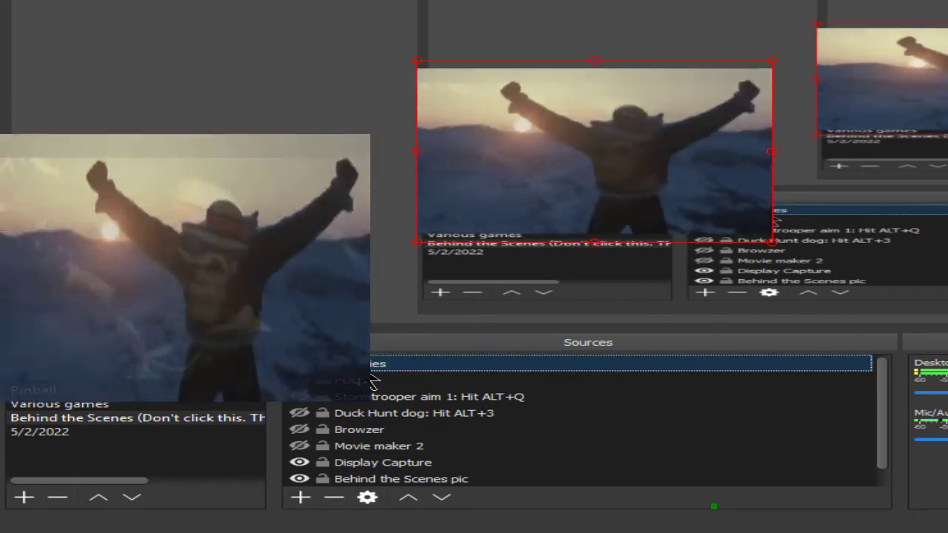
right_click(372, 378)
click(477, 353)
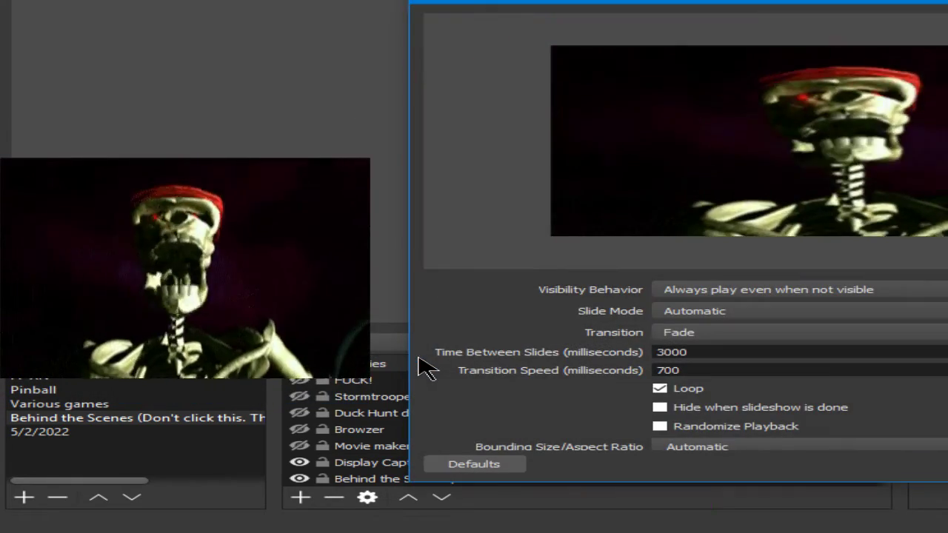
drag(943, 6, 539, 9)
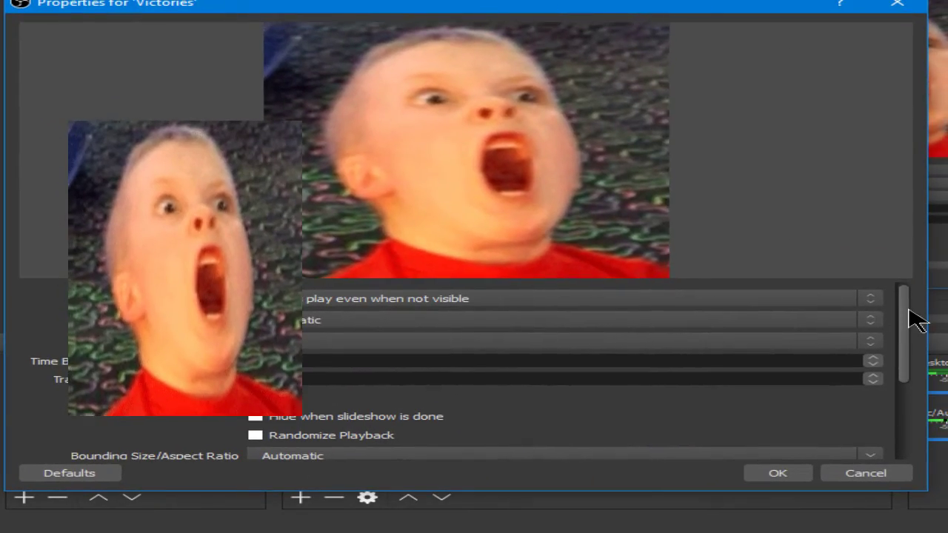
drag(907, 323, 912, 426)
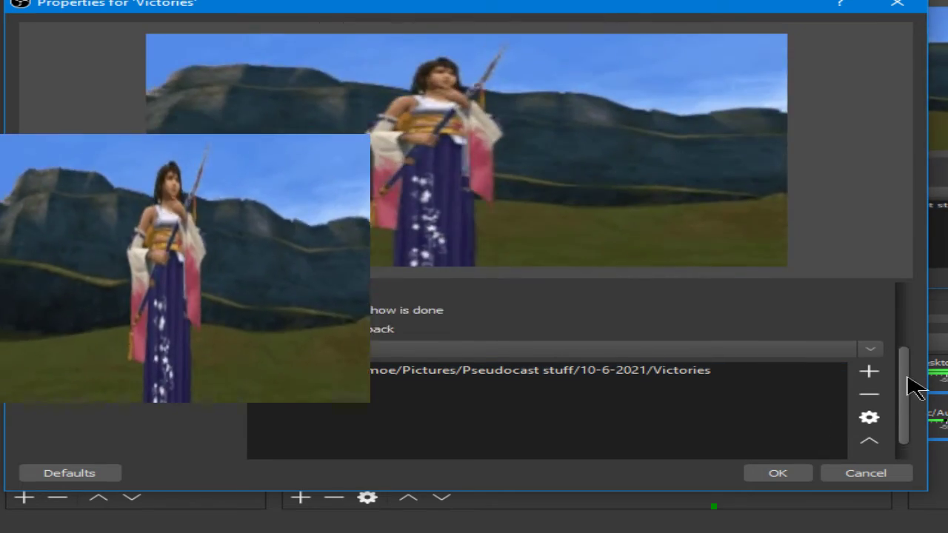
drag(905, 387, 905, 326)
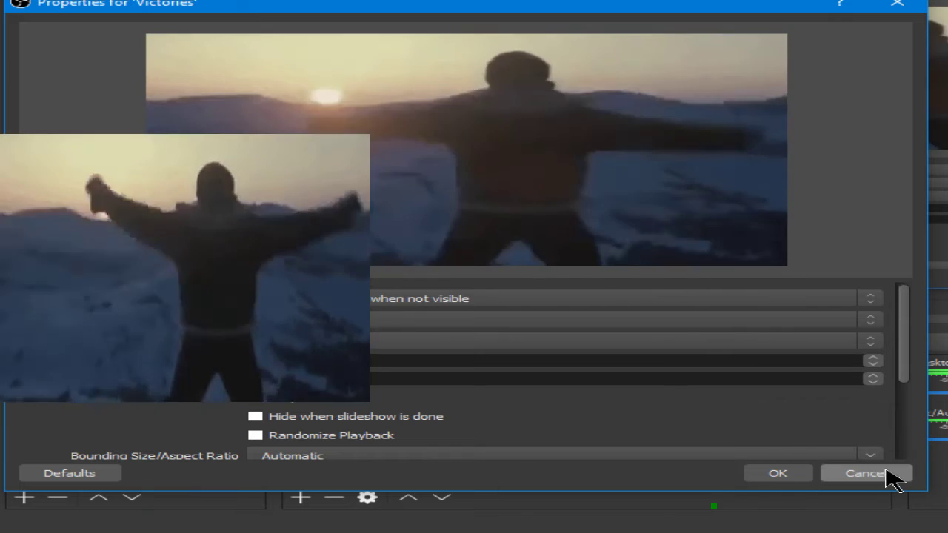
click(888, 475)
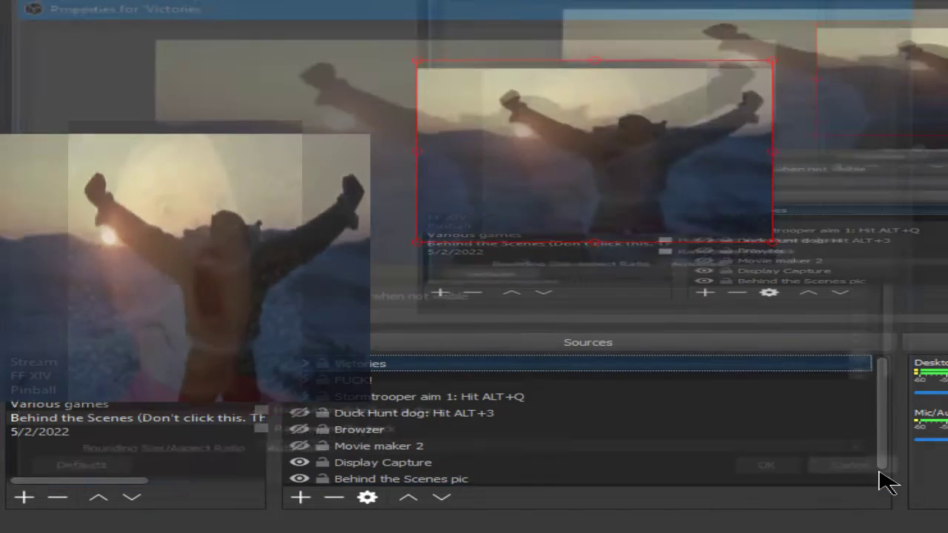
click(300, 364)
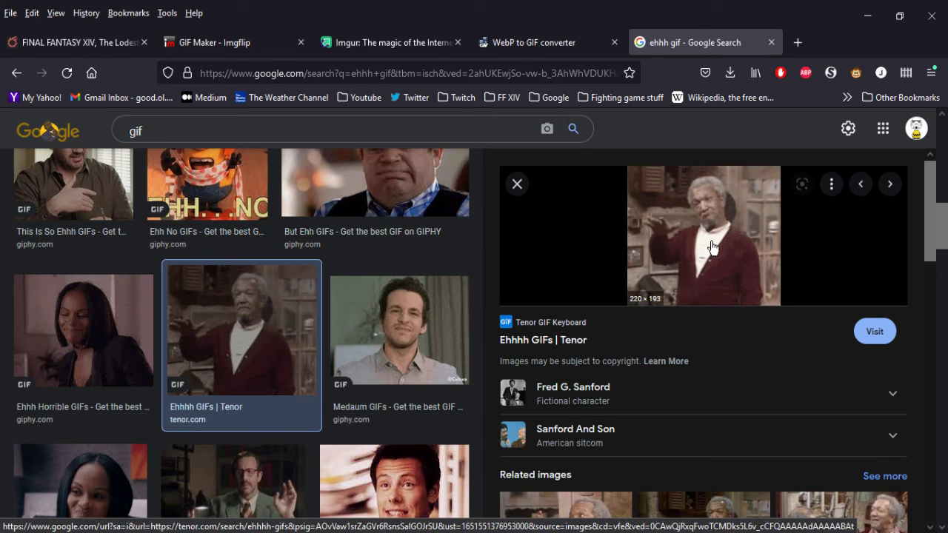
Switch to the ezgif WebP to GIF converter in Firefox and look over the converted GIF and the conversion tools
click(520, 42)
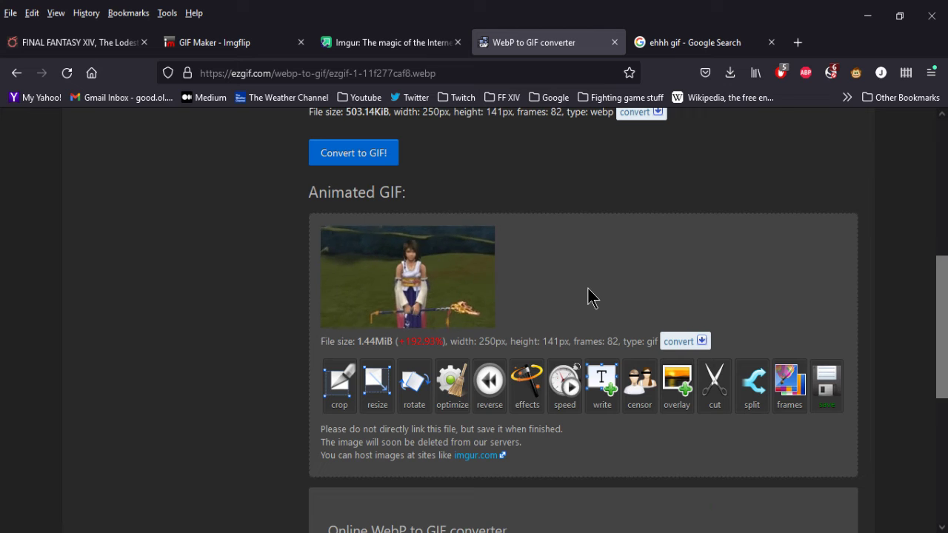
scroll(589, 296, up, 3)
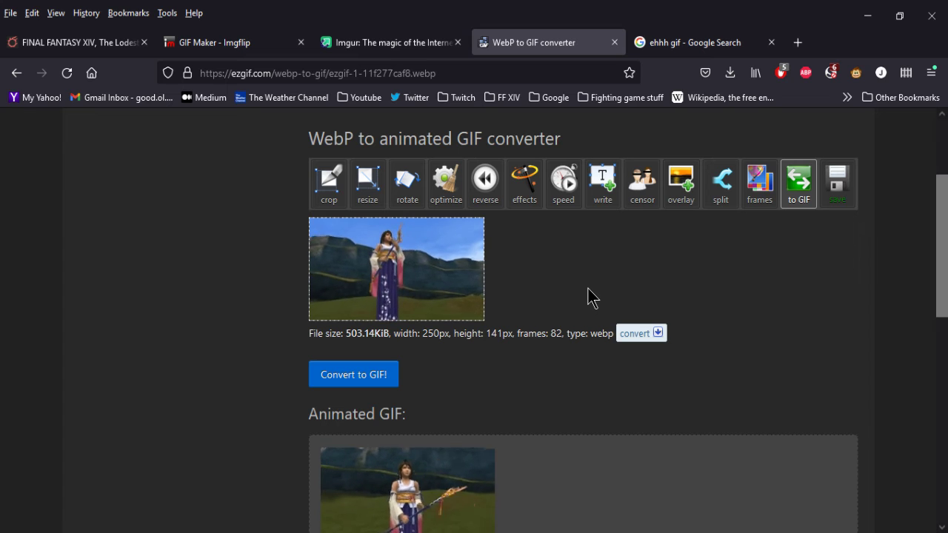
scroll(587, 296, up, 2)
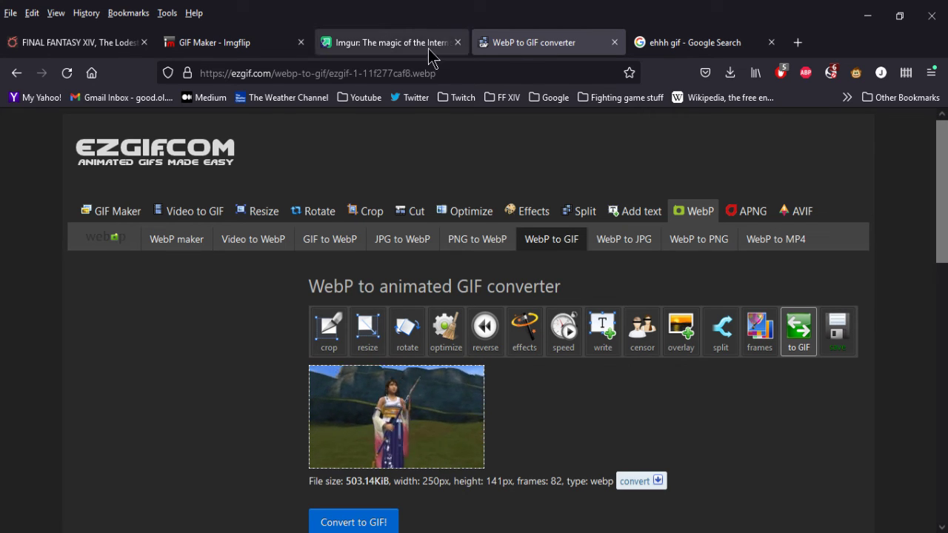
Return to the Google image results, search for "yuna gif" and look over the images
click(696, 44)
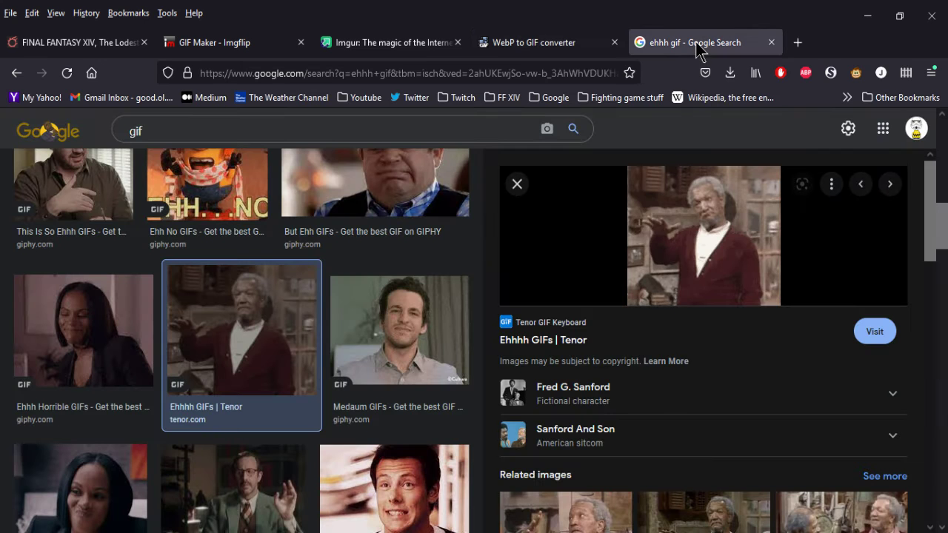
click(127, 131)
text(yuna)
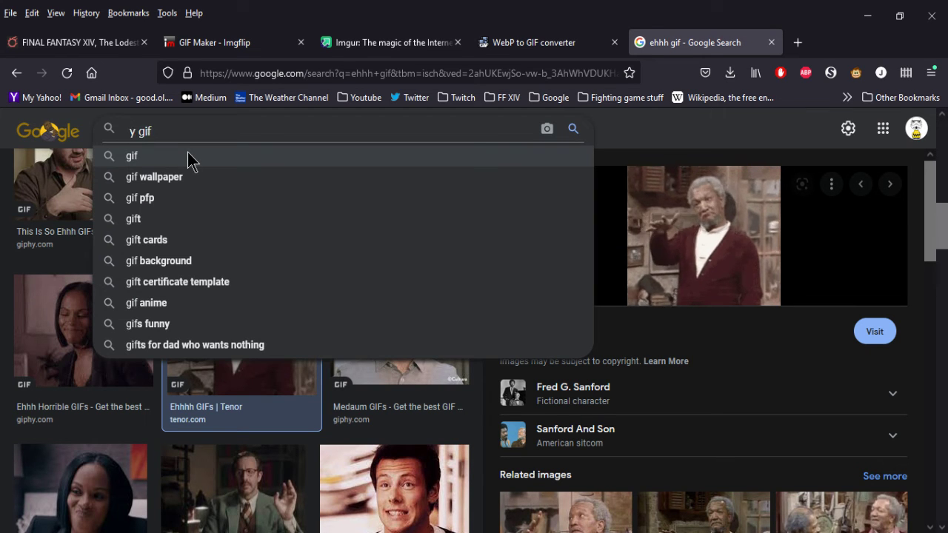
key(Return)
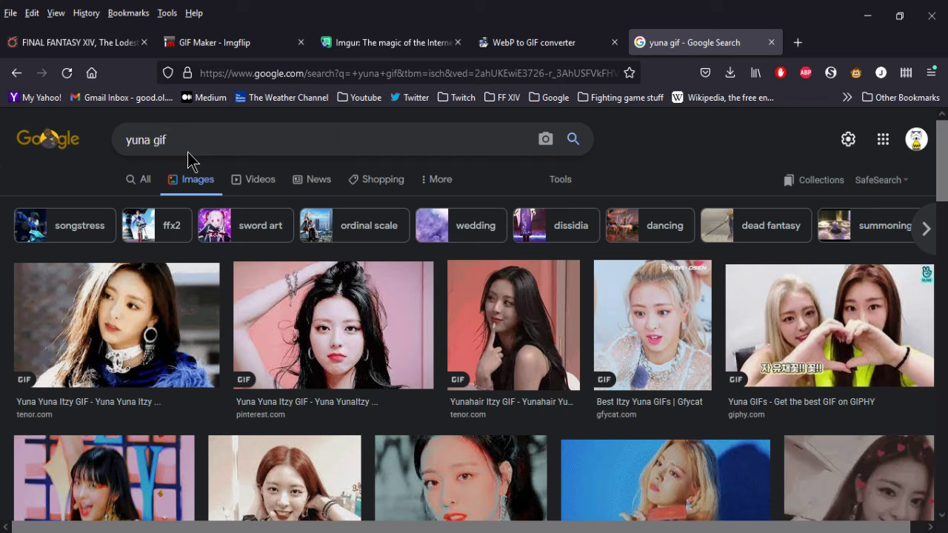
scroll(196, 163, down, 2)
scroll(185, 148, up, 2)
Refine the image search to "yuna ffx gif" and browse the resulting GIFs
click(147, 140)
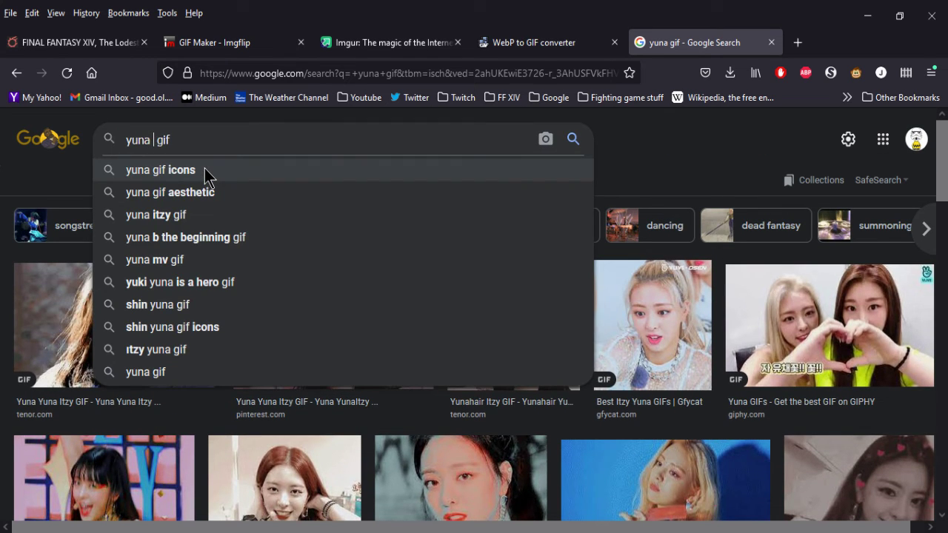
text(ffx)
key(Return)
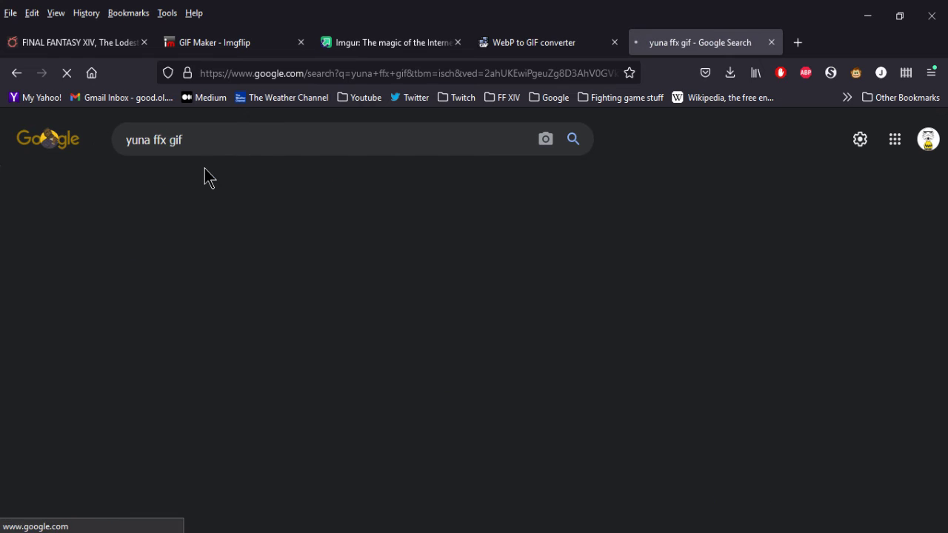
scroll(450, 286, down, 3)
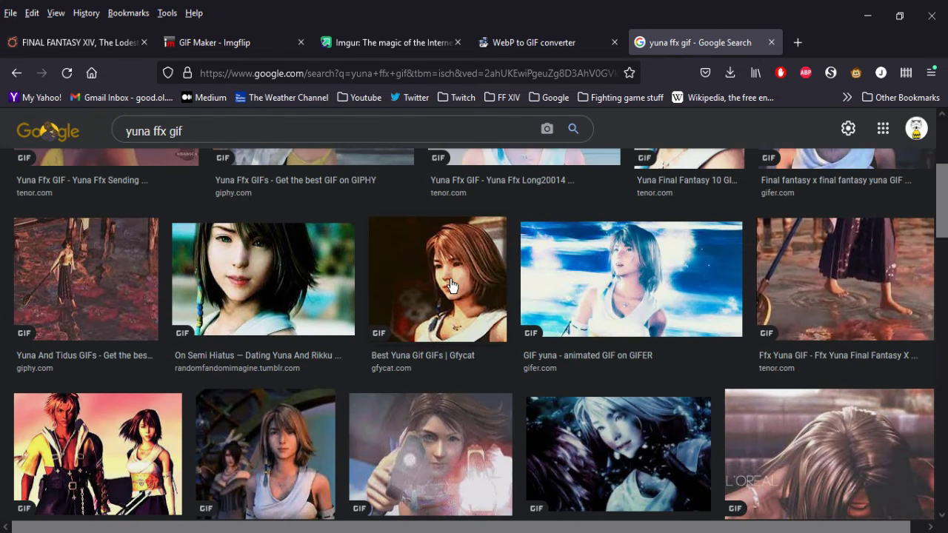
scroll(451, 286, down, 3)
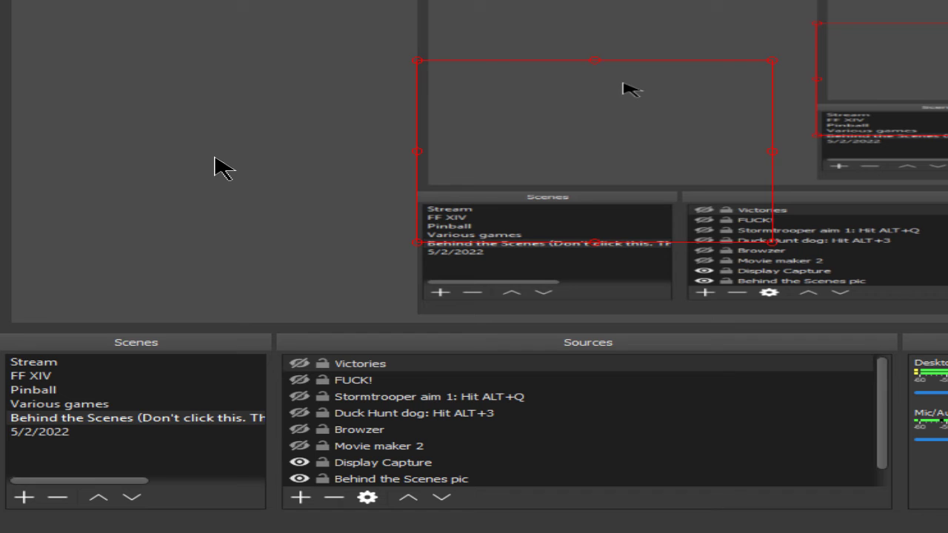
In OBS, select the Stormtrooper aim 1 and Duck Hunt dog sources in turn, view the latter's Rename option and dismiss it
click(392, 396)
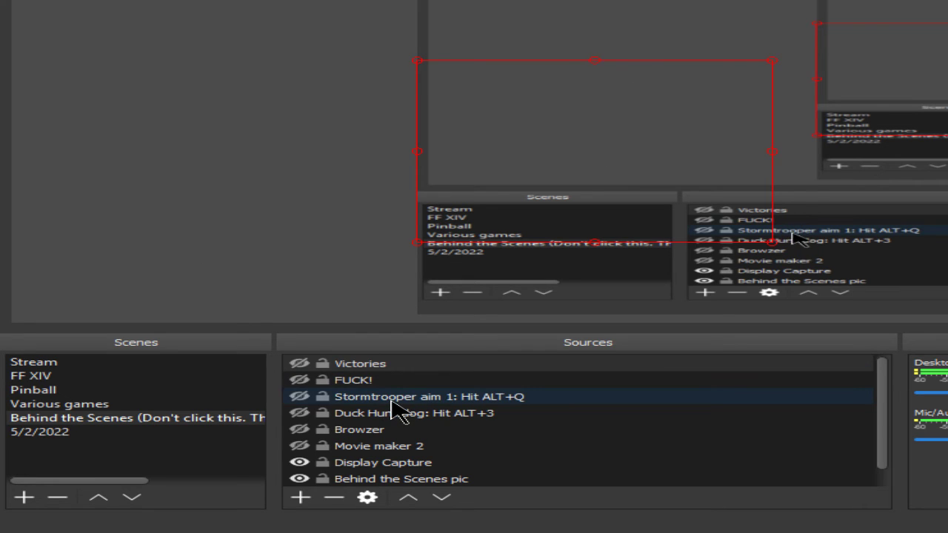
click(415, 396)
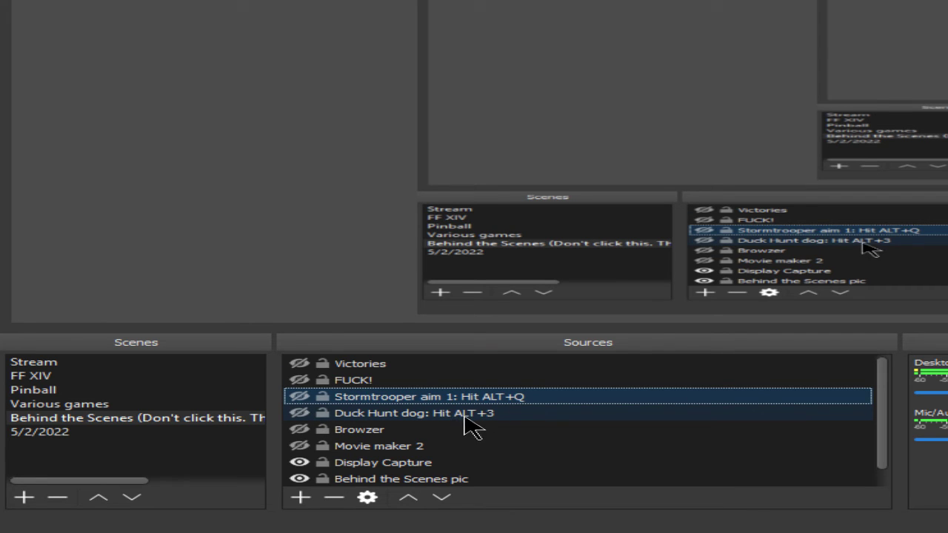
right_click(411, 417)
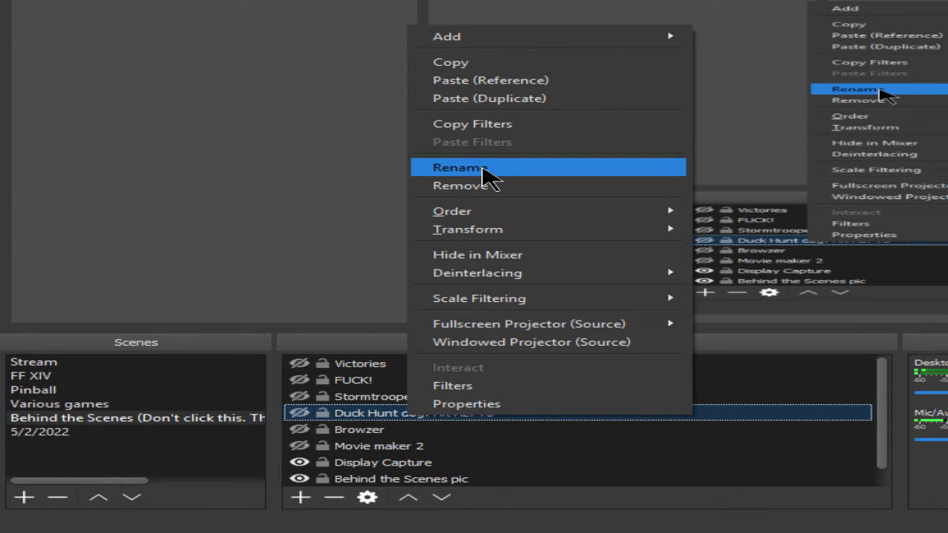
click(275, 214)
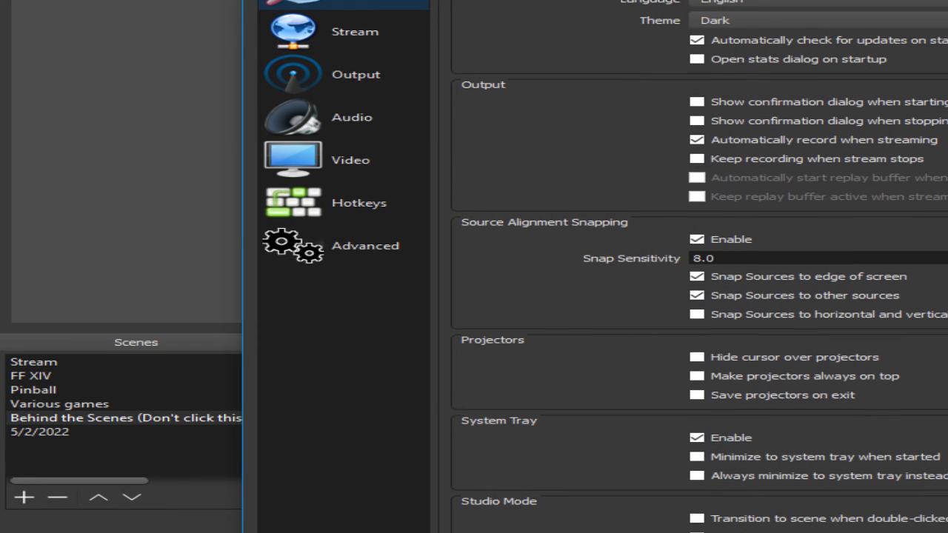
Examine the show and hide hotkeys assigned to the 5/2/2022 scene's sources in the settings, and close them without changes
drag(845, 1, 832, 45)
click(344, 295)
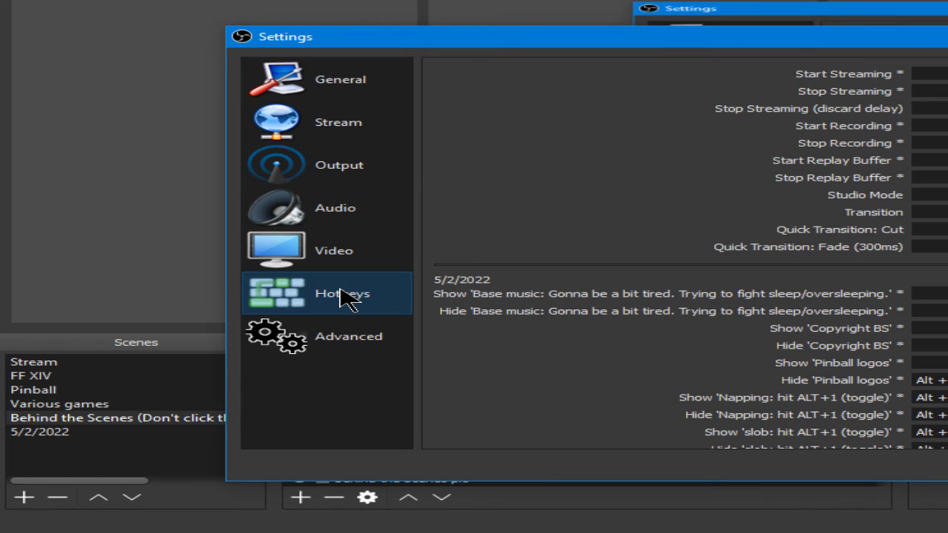
drag(927, 46, 708, 22)
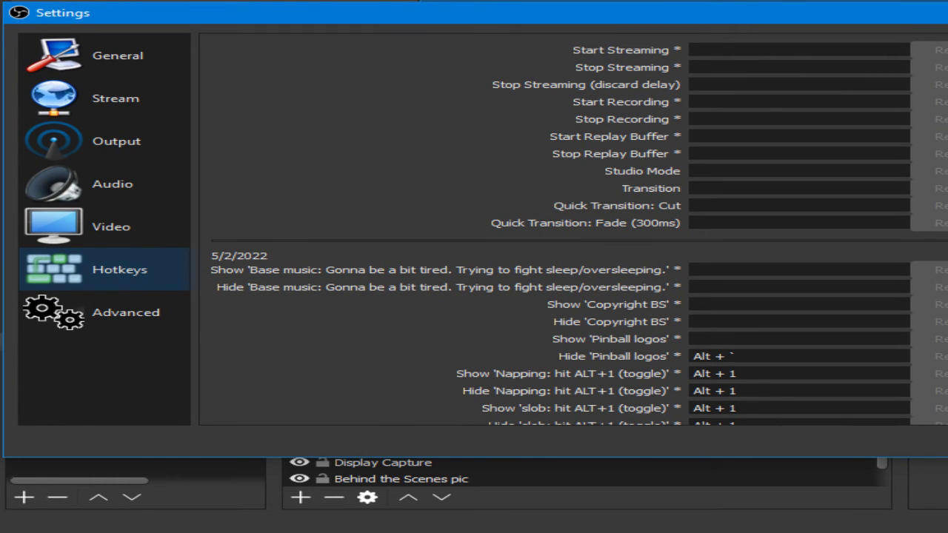
mouse_move(707, 12)
mouse_down()
mouse_move(692, 85)
mouse_move(735, 55)
mouse_move(710, 13)
mouse_up()
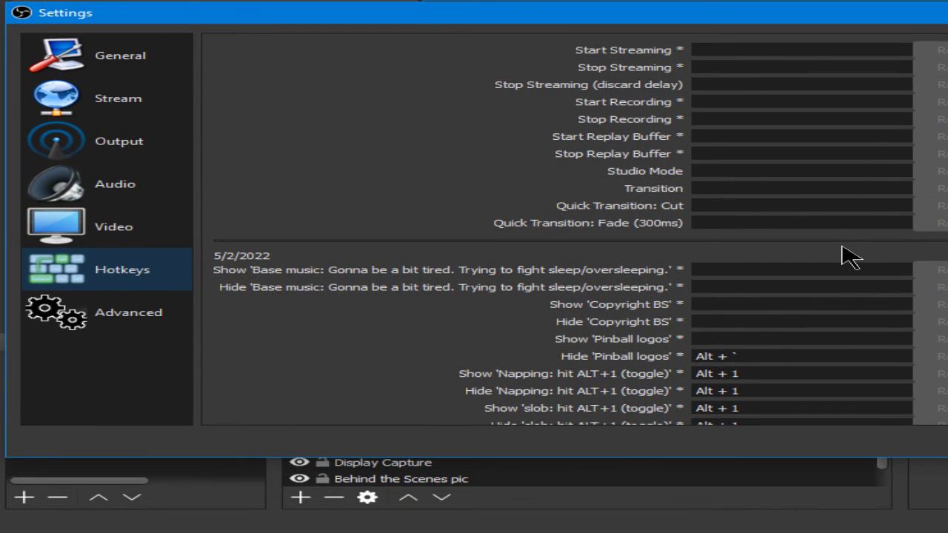
scroll(815, 283, down, 1)
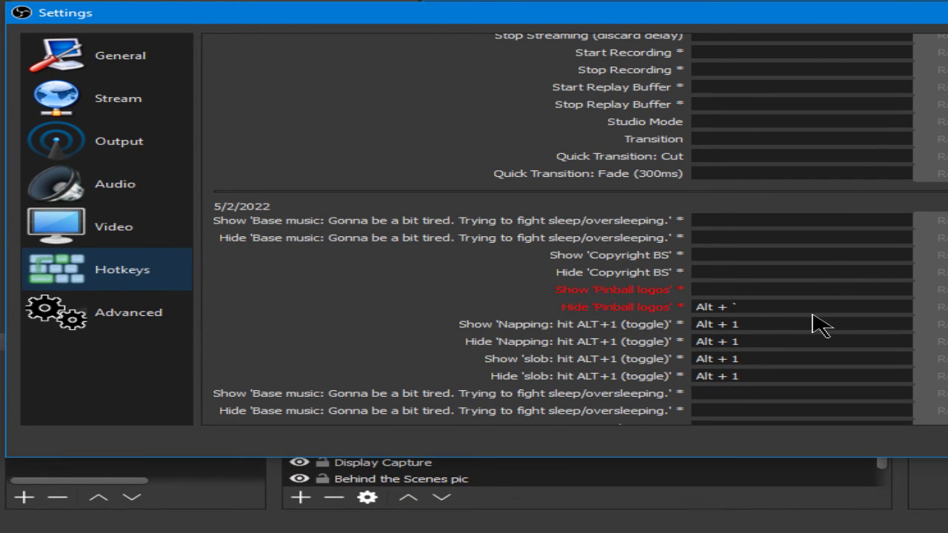
scroll(818, 317, down, 1)
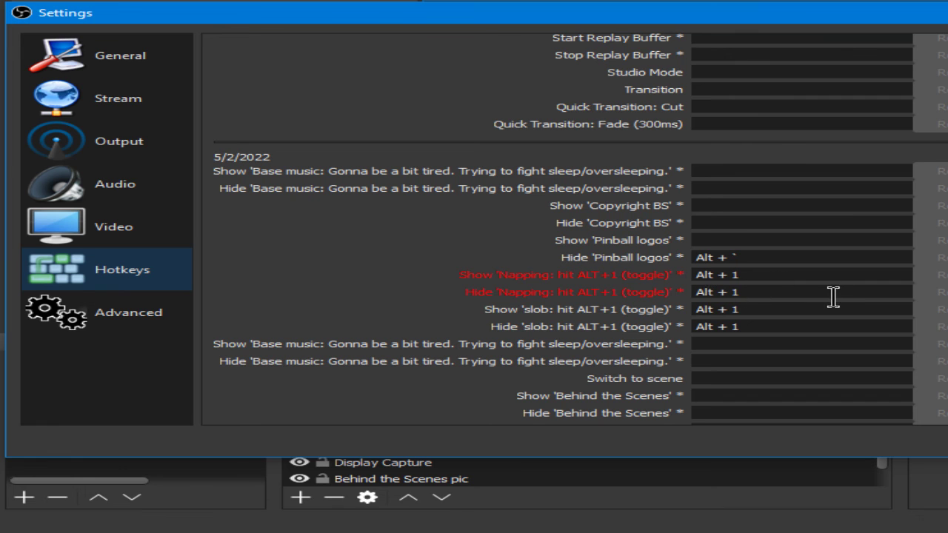
scroll(832, 297, down, 1)
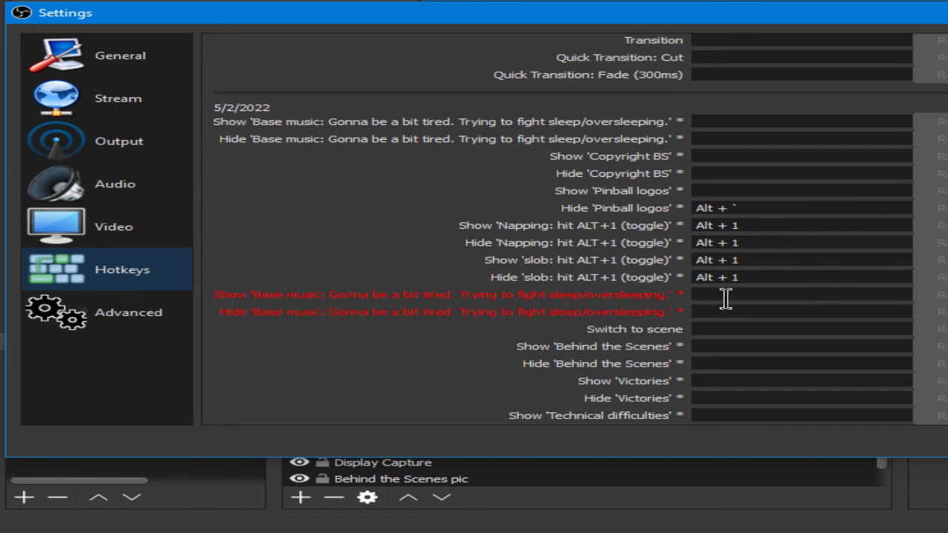
scroll(774, 261, down, 1)
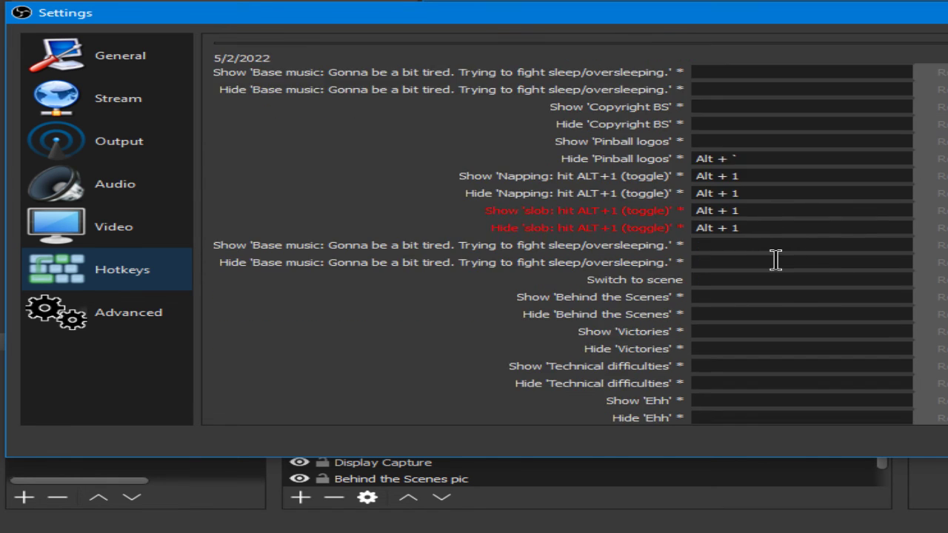
scroll(776, 260, down, 1)
scroll(775, 260, down, 1)
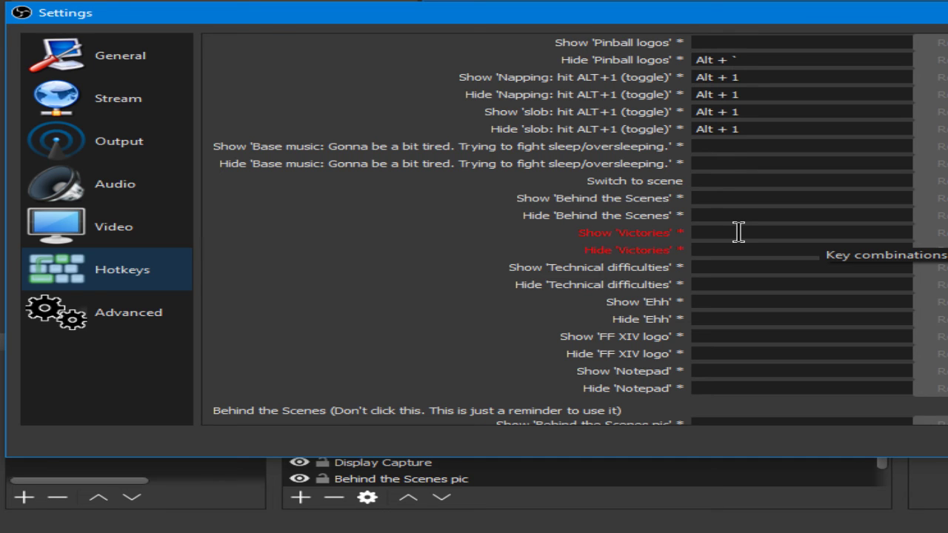
scroll(738, 232, up, 1)
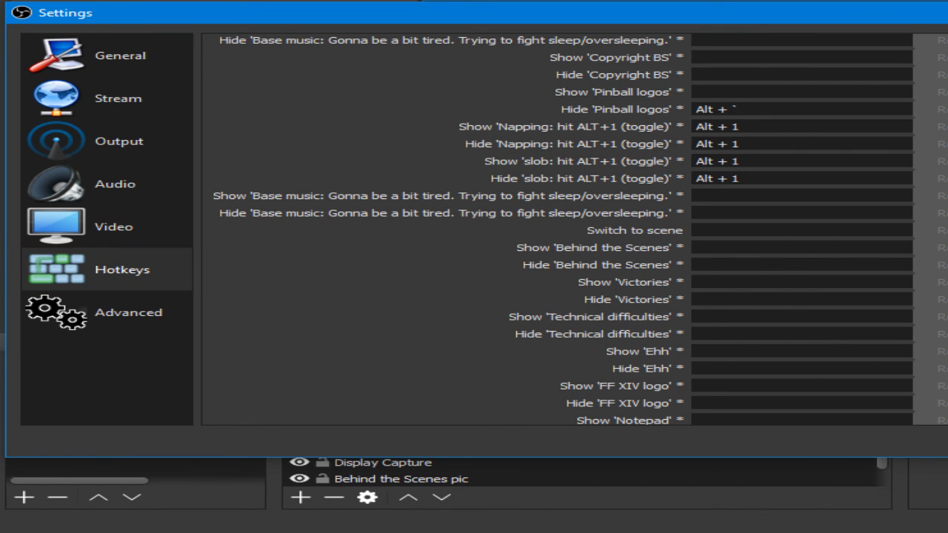
key(Escape)
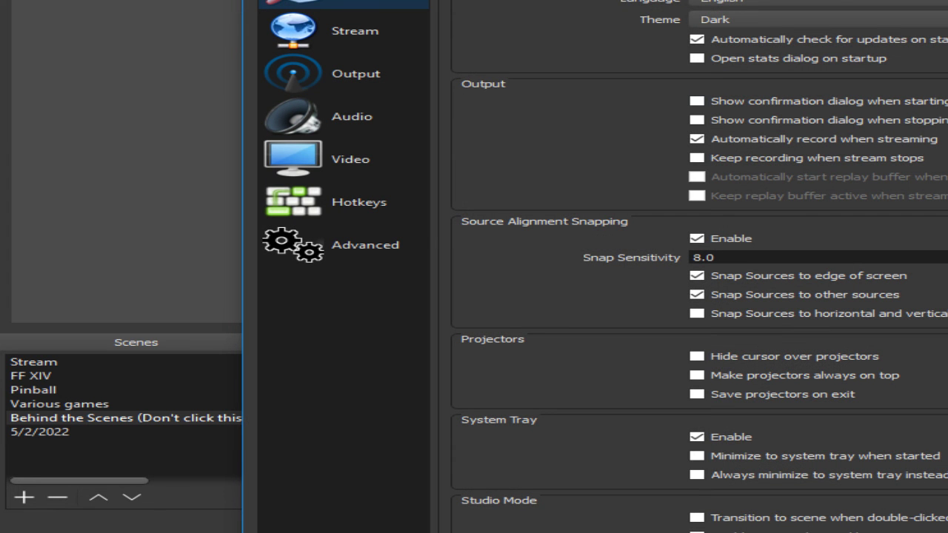
Return to the hotkey settings, review the source hotkey entries down to the Behind the Scenes section and close the settings
drag(782, 0, 643, 26)
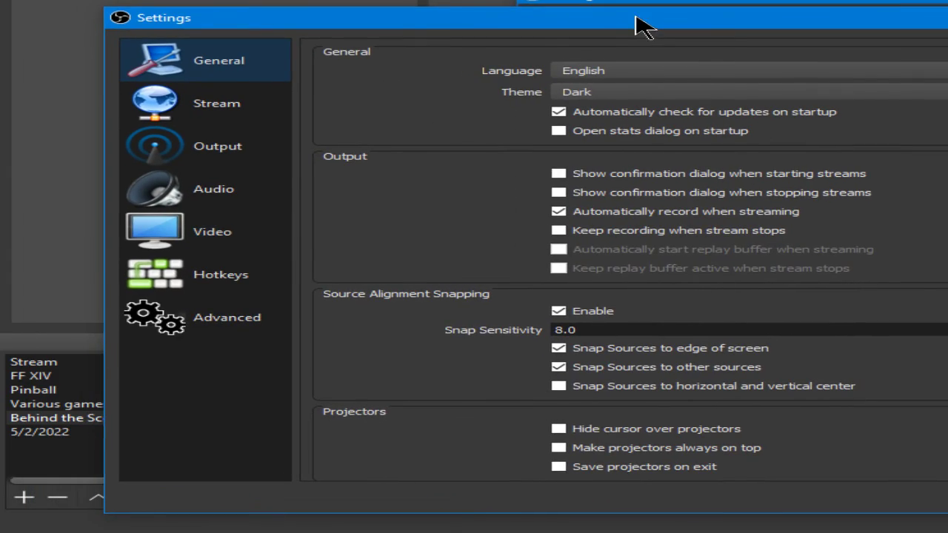
click(226, 288)
drag(540, 29, 451, 31)
scroll(888, 323, down, 1)
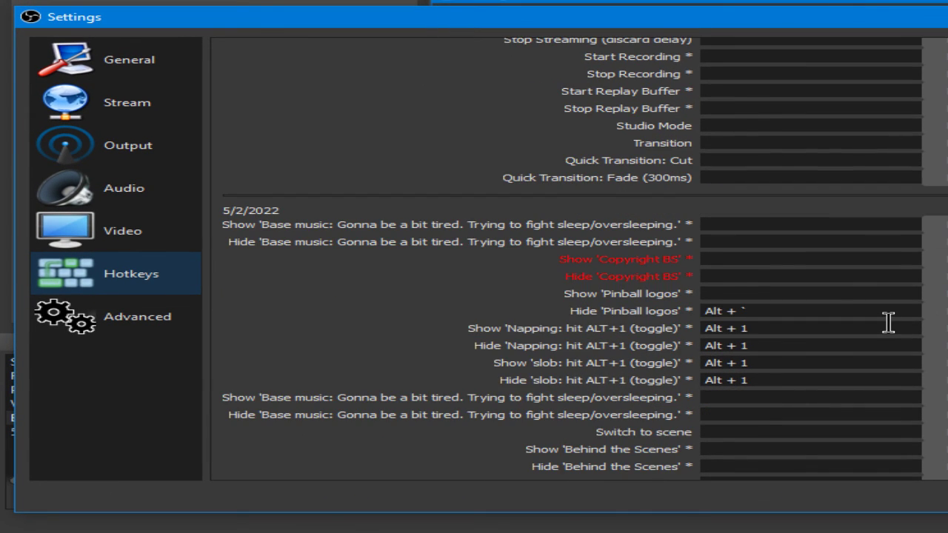
scroll(888, 322, down, 4)
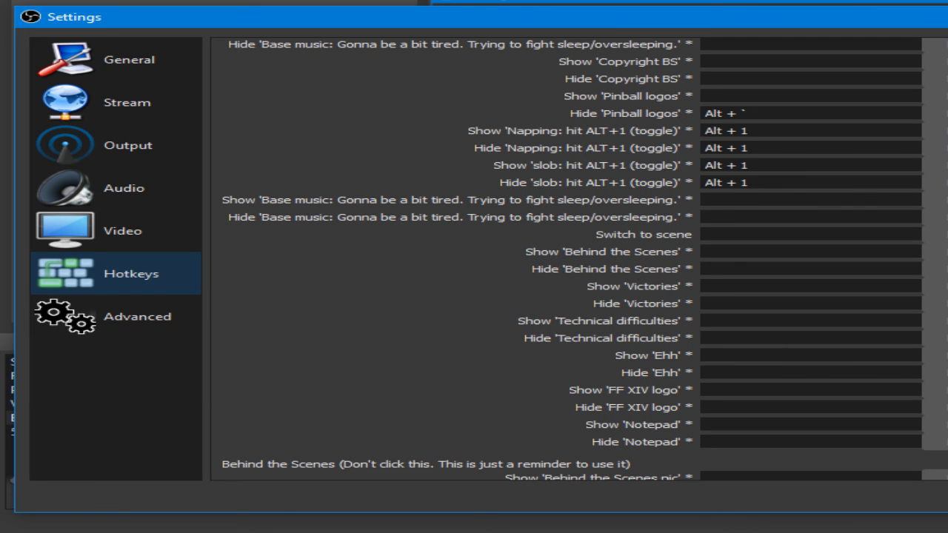
key(Escape)
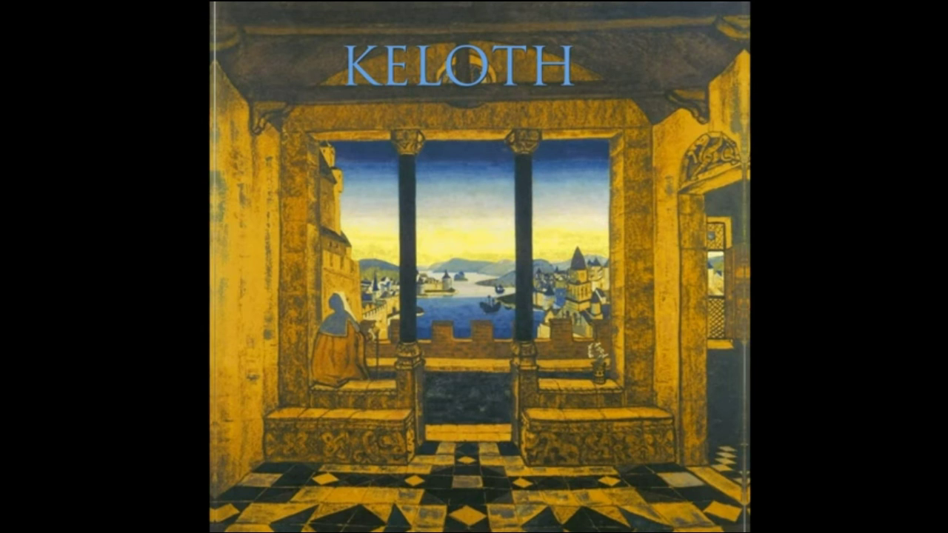
Pause the full-screen Keloth - Path to Khalimor video on YouTube
click(323, 317)
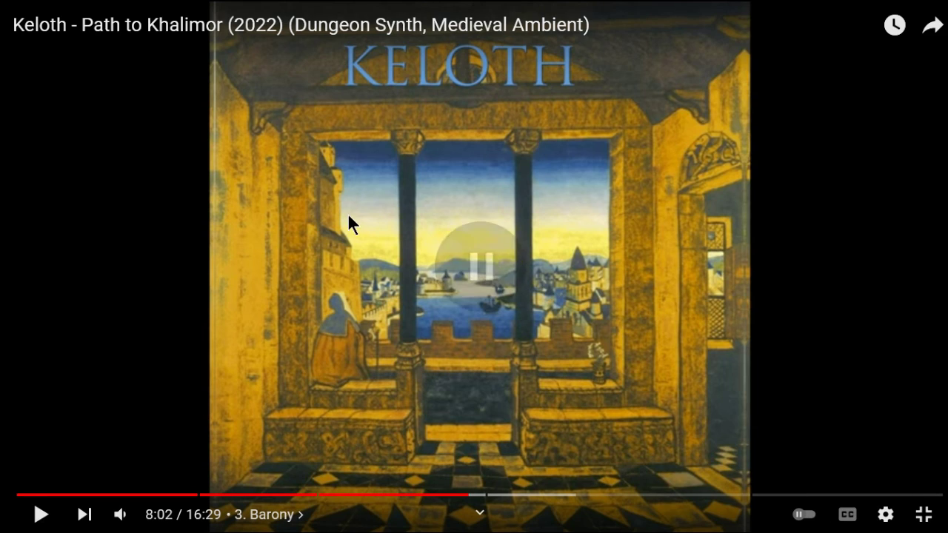